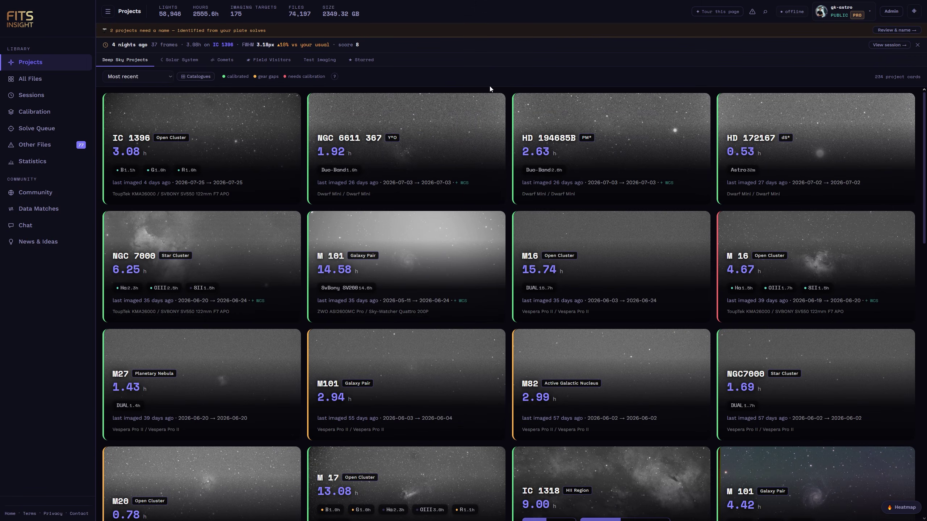
Open the M 101 project and inspect the R_0001 and R_0009 light frames of session 2026-05-18.
{"action": "scroll", "coordinate": [509, 158], "scroll_direction": "down", "scroll_amount": 6}
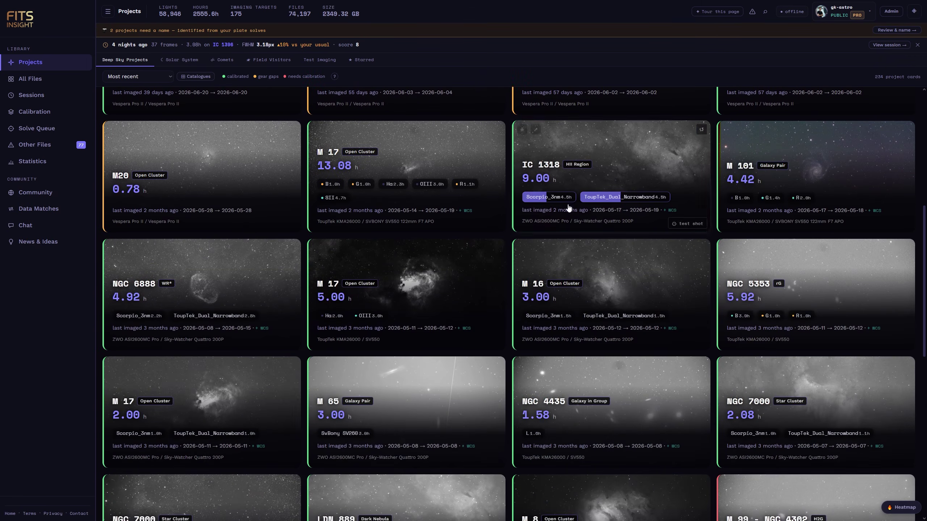
{"action": "left_click", "coordinate": [779, 179]}
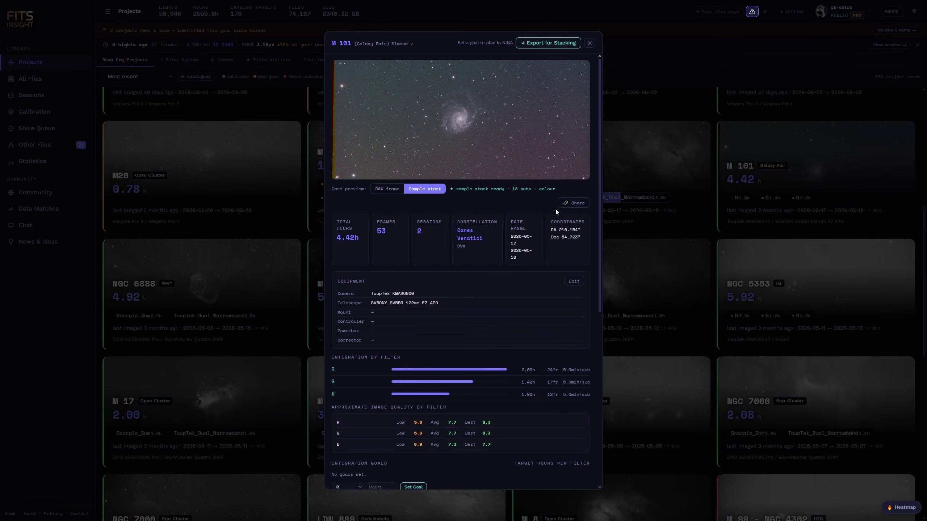
{"action": "scroll", "coordinate": [483, 250], "scroll_direction": "down", "scroll_amount": 8}
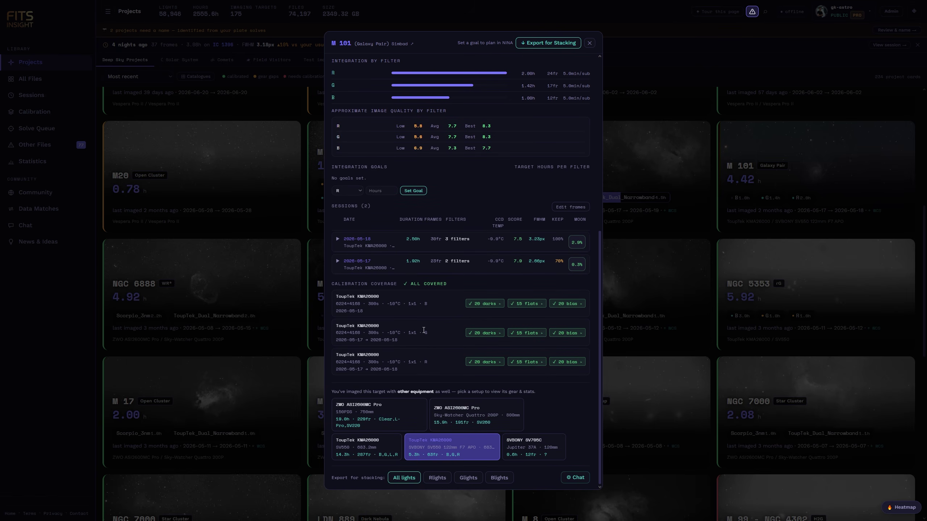
{"action": "left_click", "coordinate": [420, 244]}
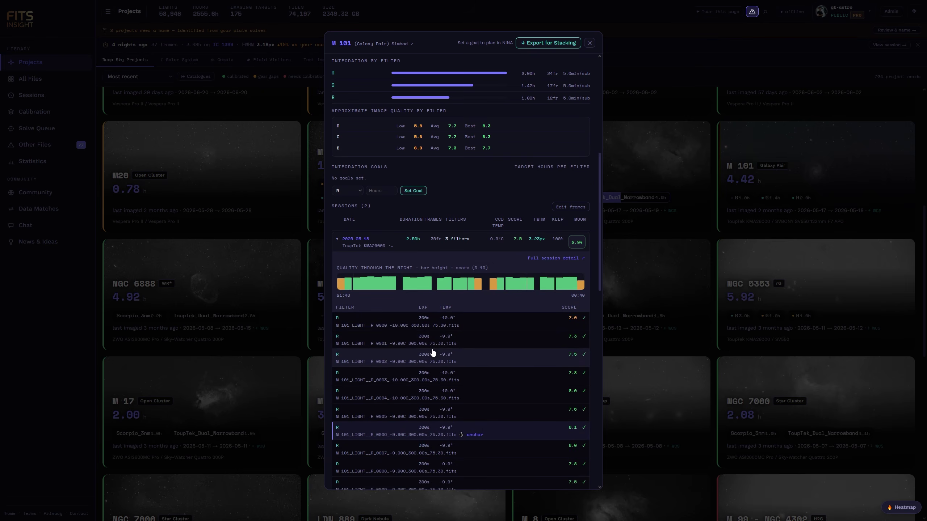
{"action": "left_click", "coordinate": [433, 342]}
{"action": "scroll", "coordinate": [393, 310], "scroll_direction": "down", "scroll_amount": 5}
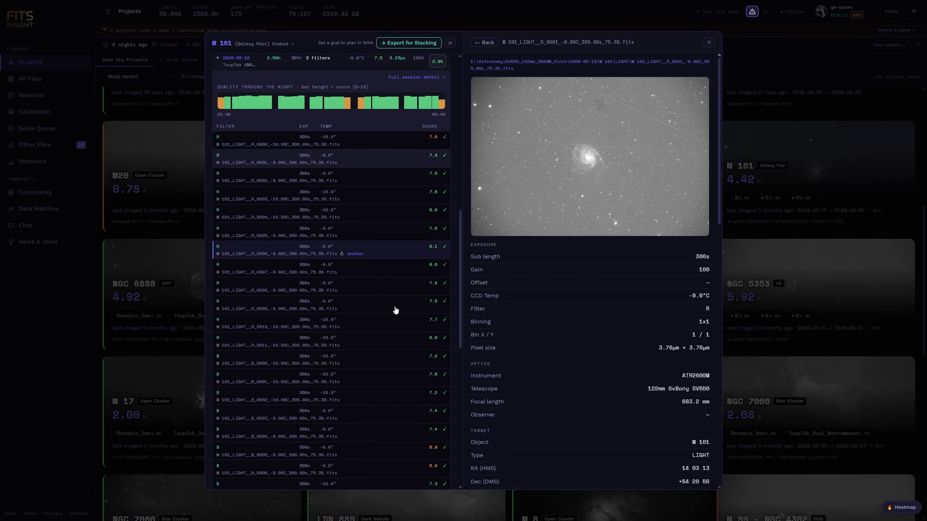
{"action": "left_click", "coordinate": [390, 305]}
Review the 20 matched dark frames, expanding the 2026-01-29 darks session, then close the list.
{"action": "scroll", "coordinate": [383, 321], "scroll_direction": "down", "scroll_amount": 6}
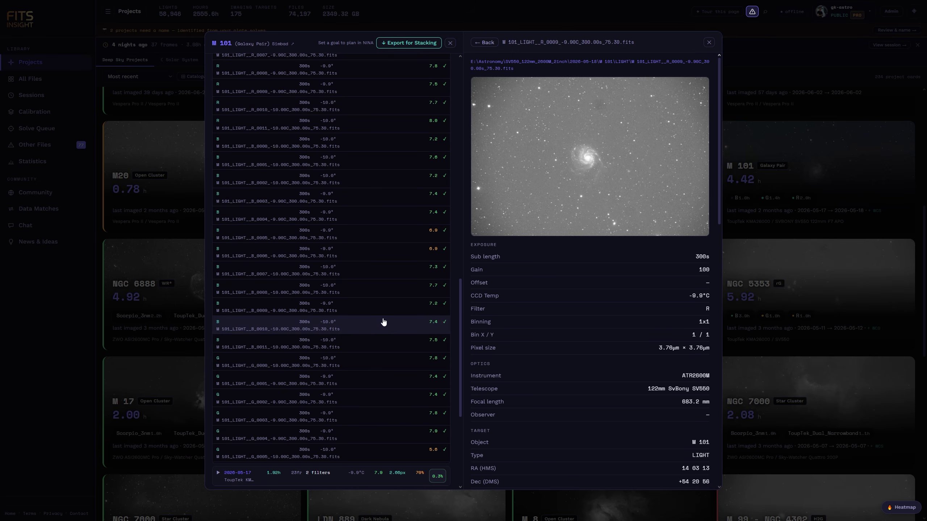
{"action": "scroll", "coordinate": [387, 317], "scroll_direction": "down", "scroll_amount": 6}
{"action": "left_click", "coordinate": [346, 333]}
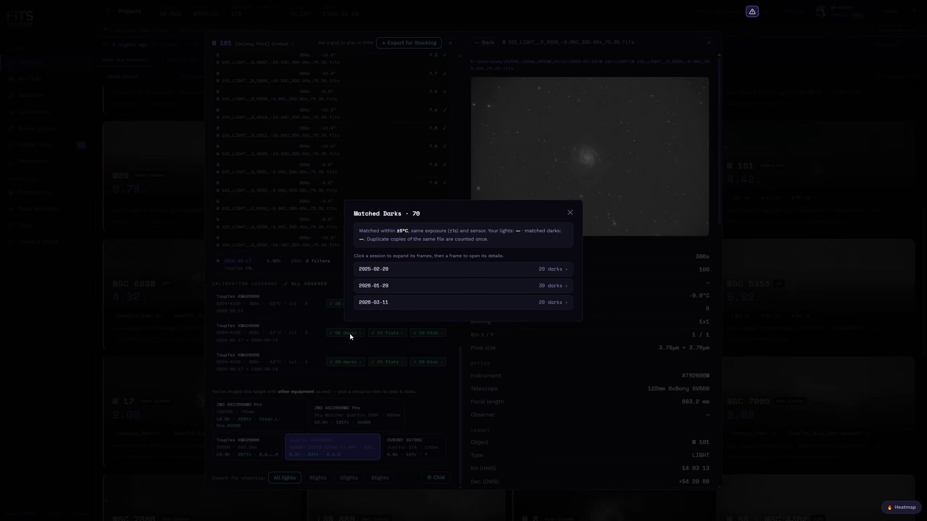
{"action": "left_click", "coordinate": [403, 286]}
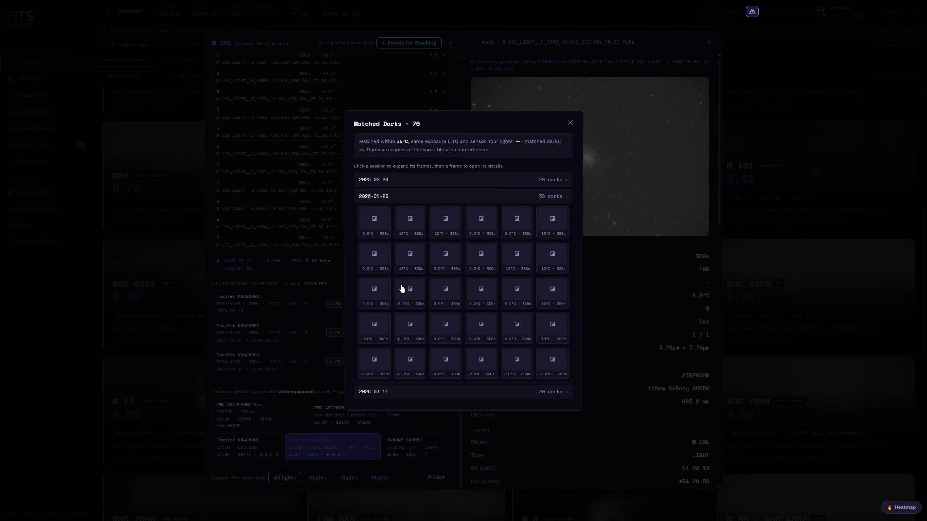
{"action": "left_click", "coordinate": [569, 123]}
{"action": "scroll", "coordinate": [409, 124], "scroll_direction": "up", "scroll_amount": 10}
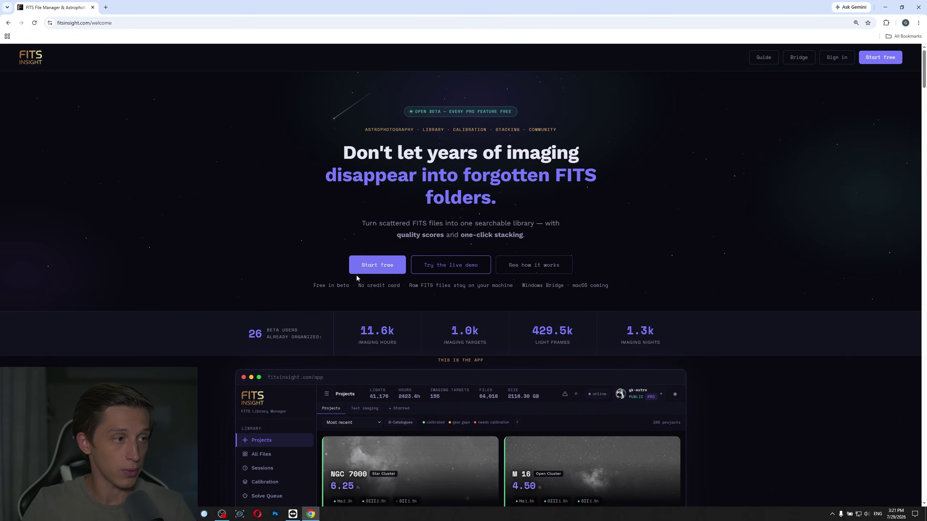
Begin a free FitsInsight sign-up using Continue with Google.
{"action": "left_click", "coordinate": [377, 265]}
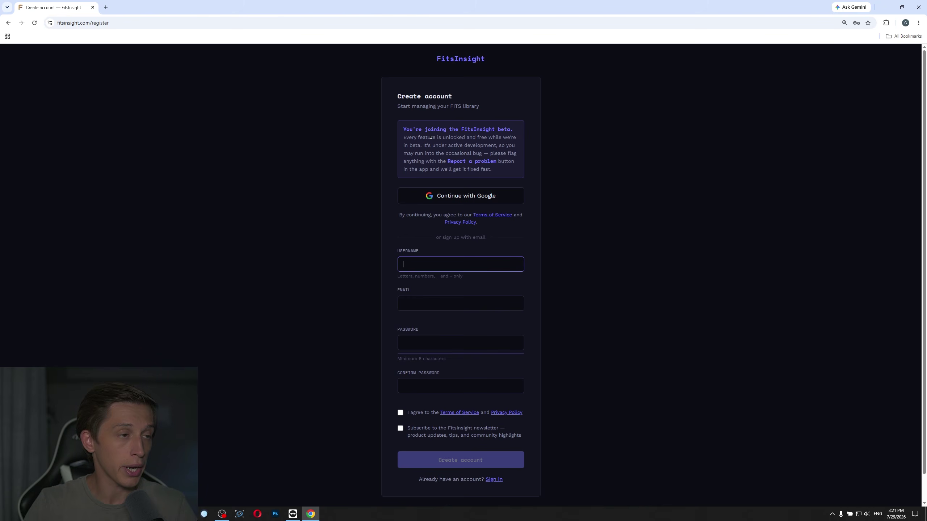
{"action": "left_click", "coordinate": [482, 200]}
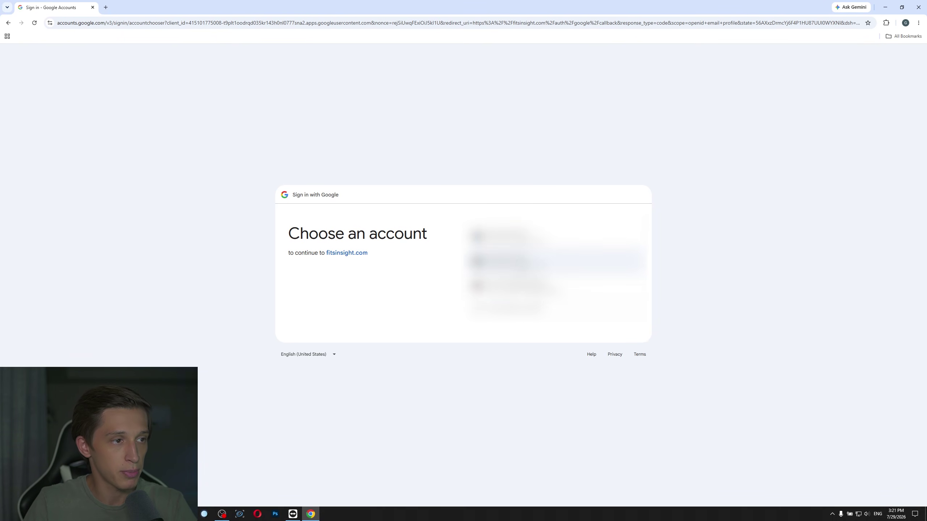
Choose the Google account, then enter and confirm a new password for the Bridge desktop app.
{"action": "left_click", "coordinate": [511, 261]}
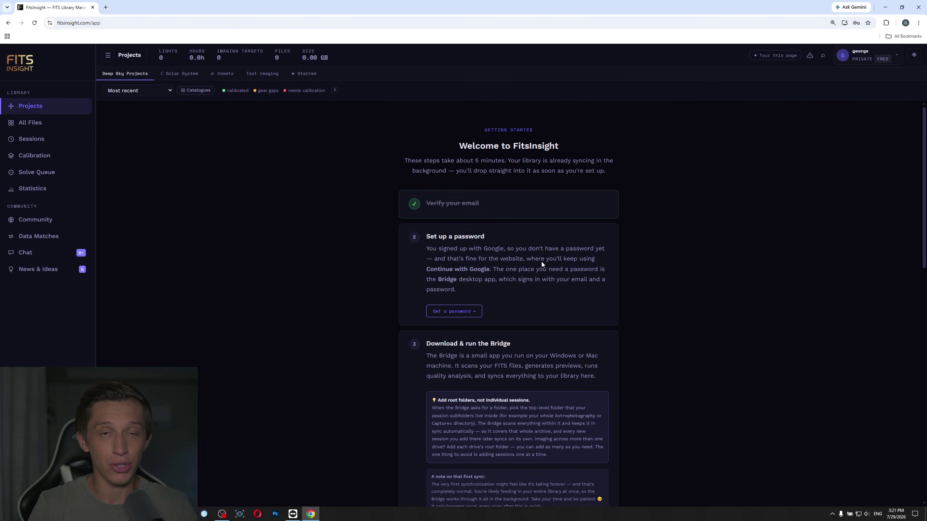
{"action": "scroll", "coordinate": [654, 178], "scroll_direction": "down", "scroll_amount": 1}
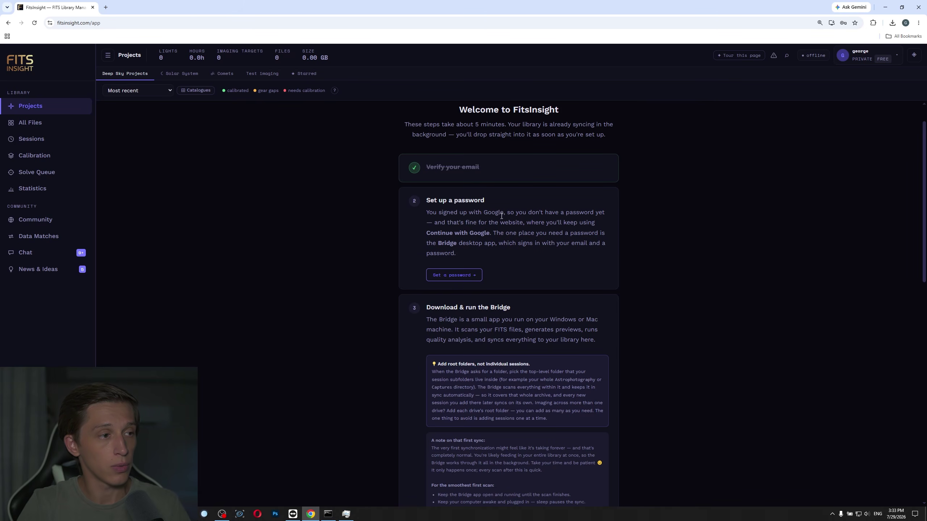
{"action": "left_click", "coordinate": [458, 278]}
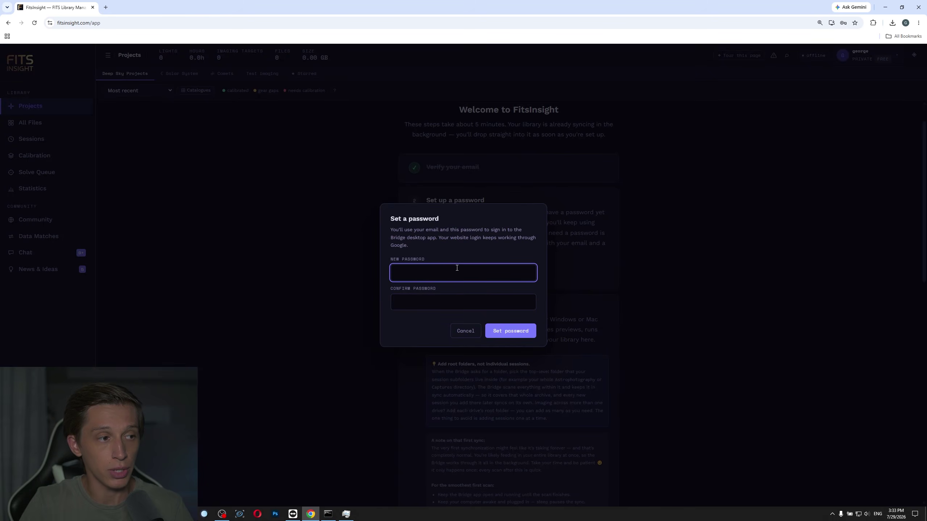
{"action": "type", "text": "••••"}
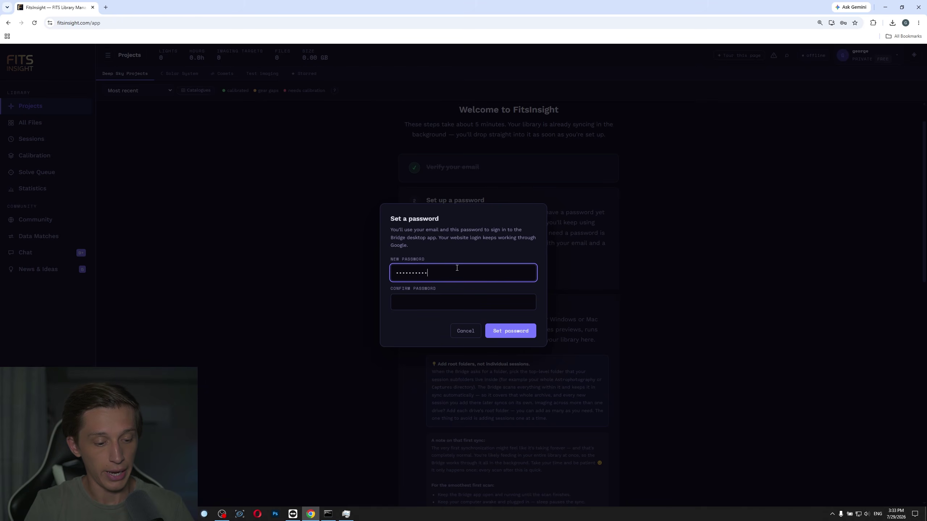
{"action": "type", "text": "••••••••"}
{"action": "key", "text": "Tab"}
{"action": "type", "text": "•••"}
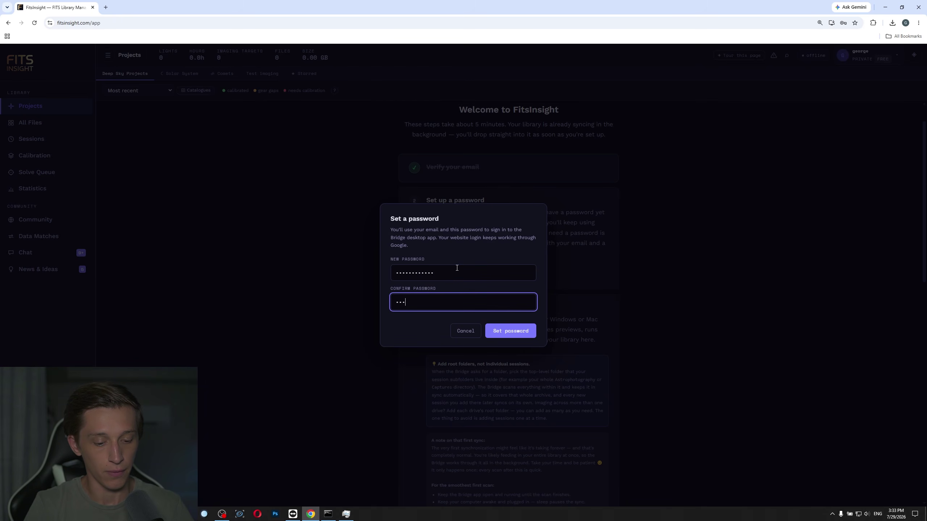
{"action": "type", "text": "•••••••"}
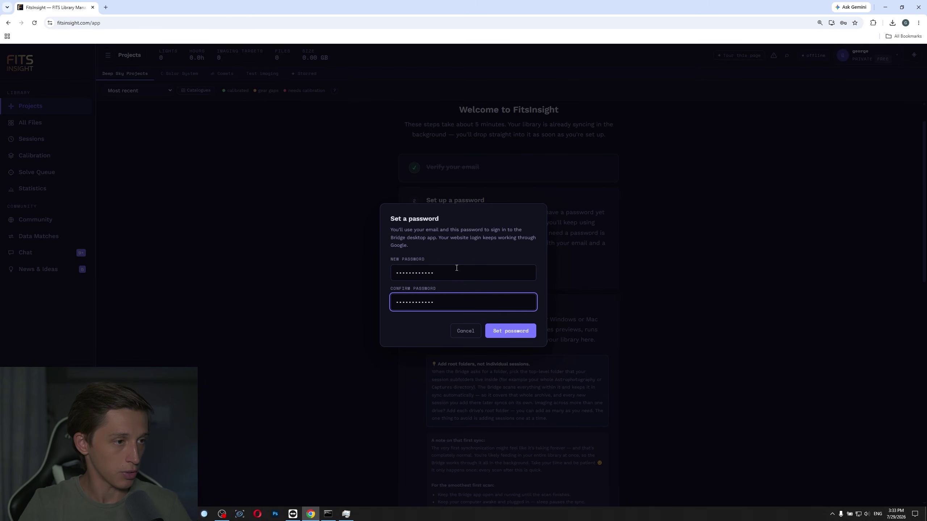
{"action": "left_click", "coordinate": [520, 336]}
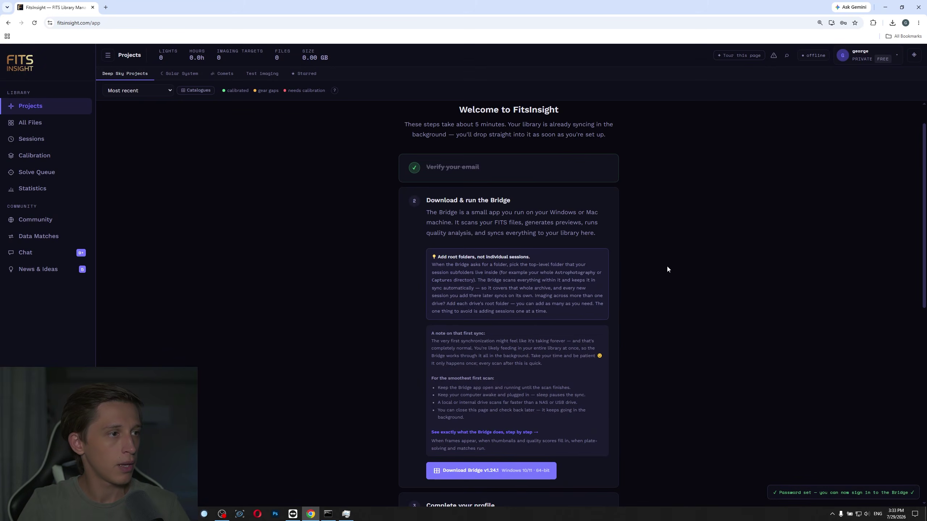
Download the Bridge v1.24.1 Windows installer and run FitsInsightBridge.exe from Chrome's downloads.
{"action": "scroll", "coordinate": [662, 274], "scroll_direction": "down", "scroll_amount": 1}
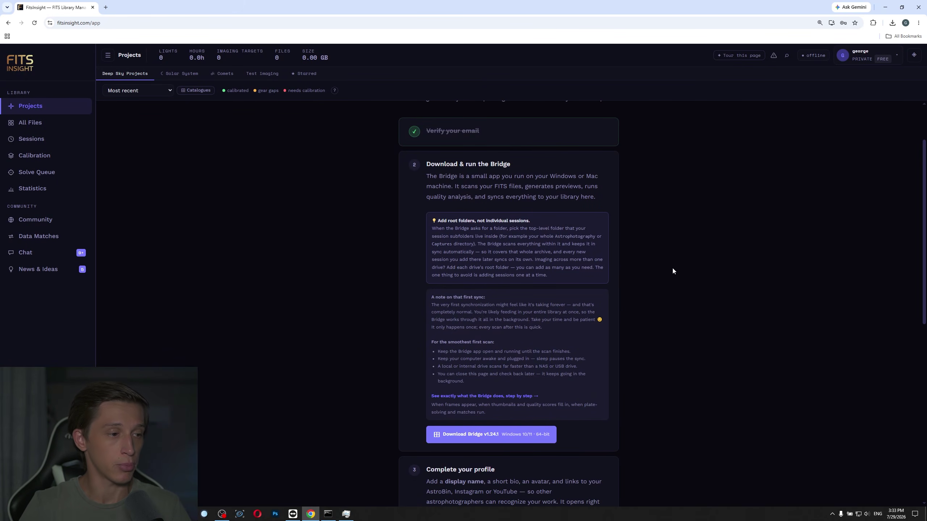
{"action": "left_click", "coordinate": [463, 440]}
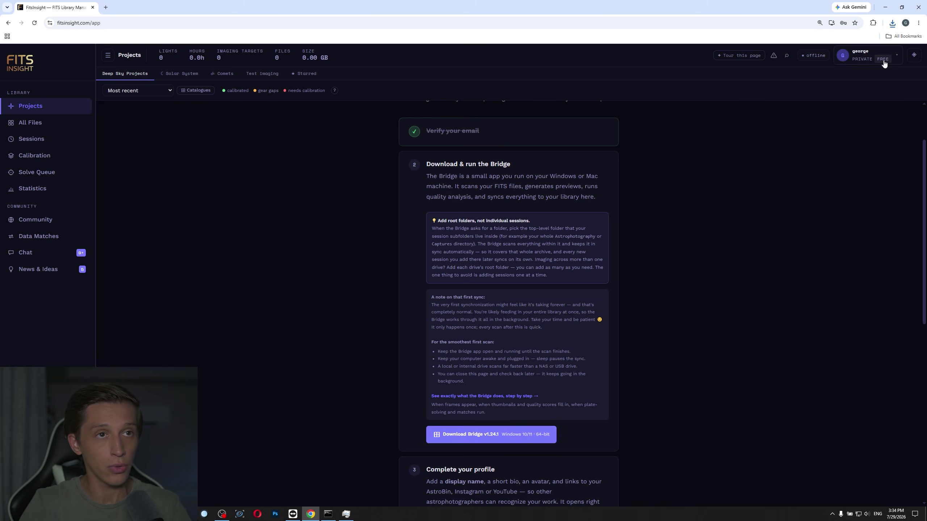
{"action": "left_click", "coordinate": [892, 24]}
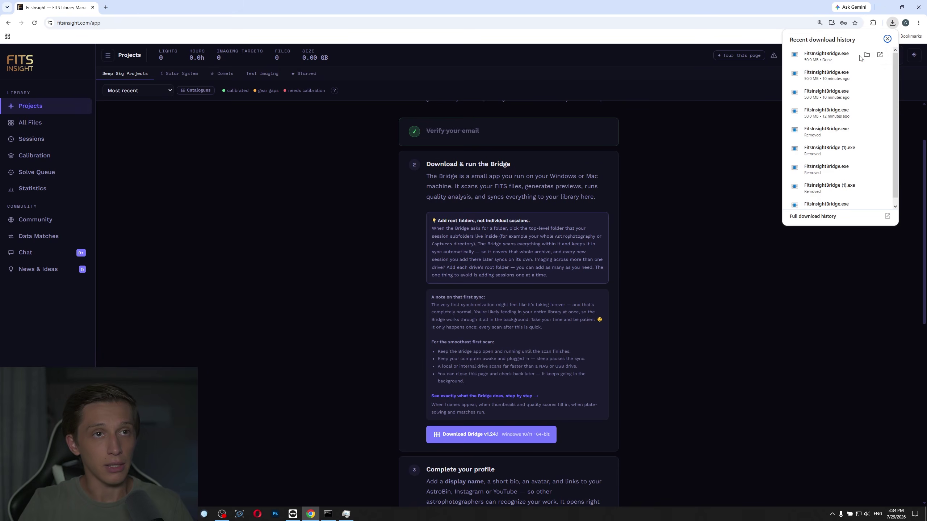
{"action": "left_click", "coordinate": [833, 60]}
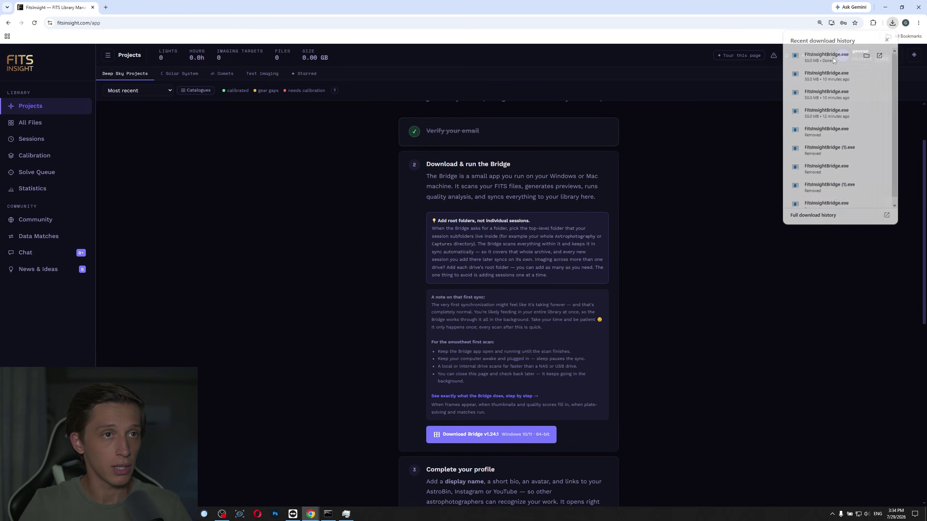
{"action": "left_click_drag", "start_coordinate": [457, 168], "coordinate": [478, 170]}
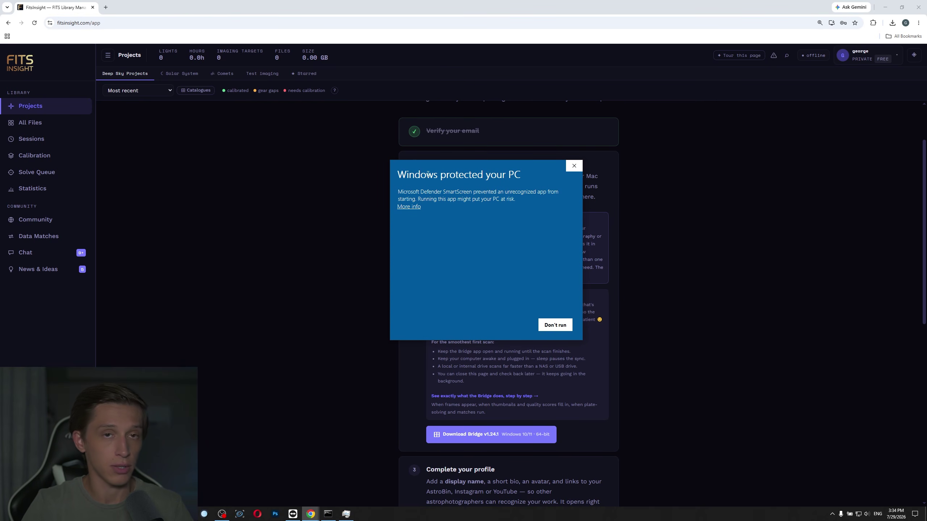
Bypass SmartScreen with More info and Run anyway to launch FitsInsightBridge.exe.
{"action": "left_click", "coordinate": [408, 207]}
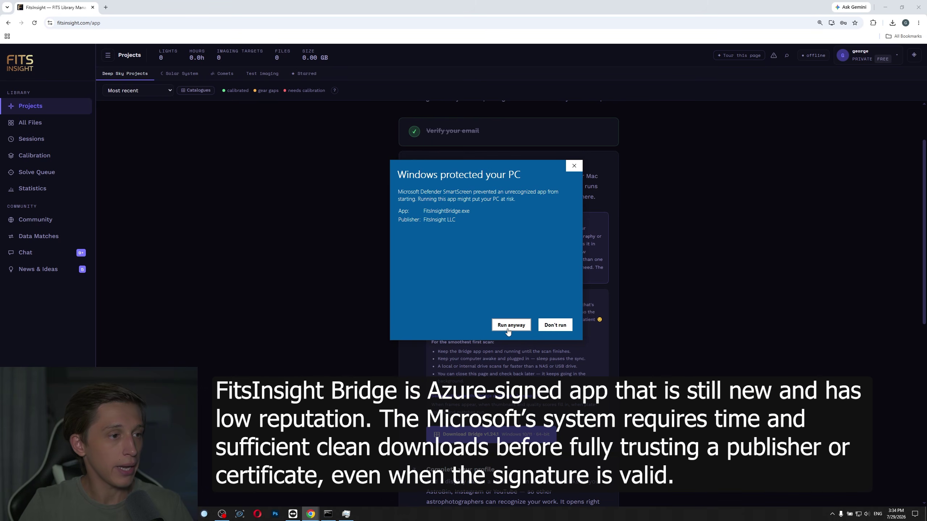
{"action": "left_click", "coordinate": [511, 325]}
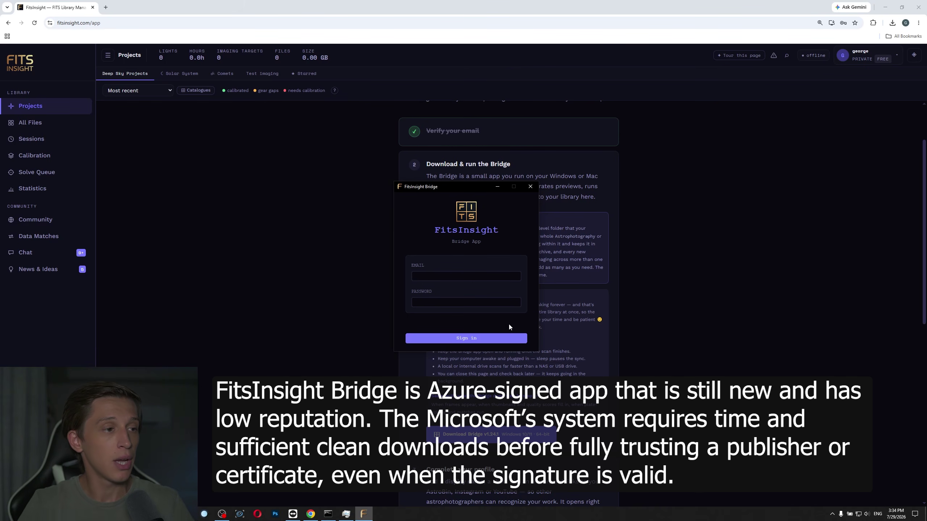
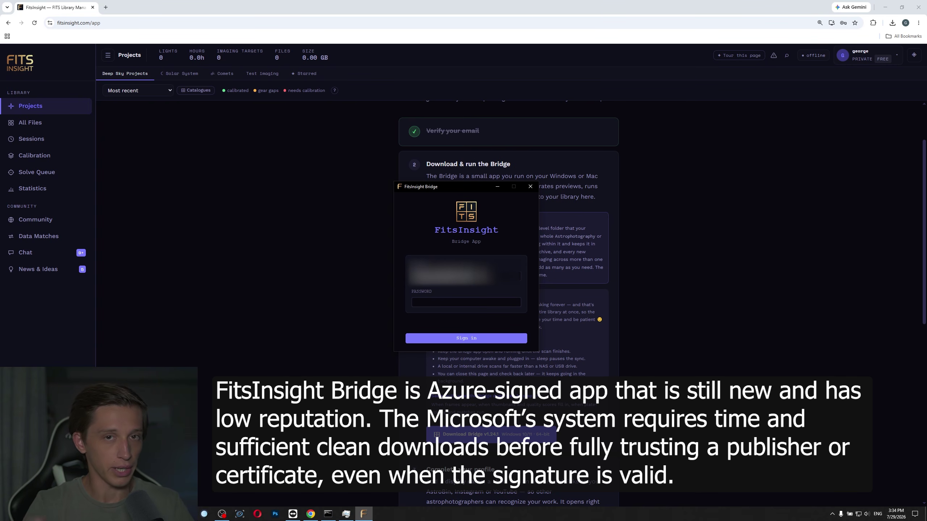
Enter the account e-mail and password in the Bridge sign-in window and sign in.
{"action": "key", "text": "Tab"}
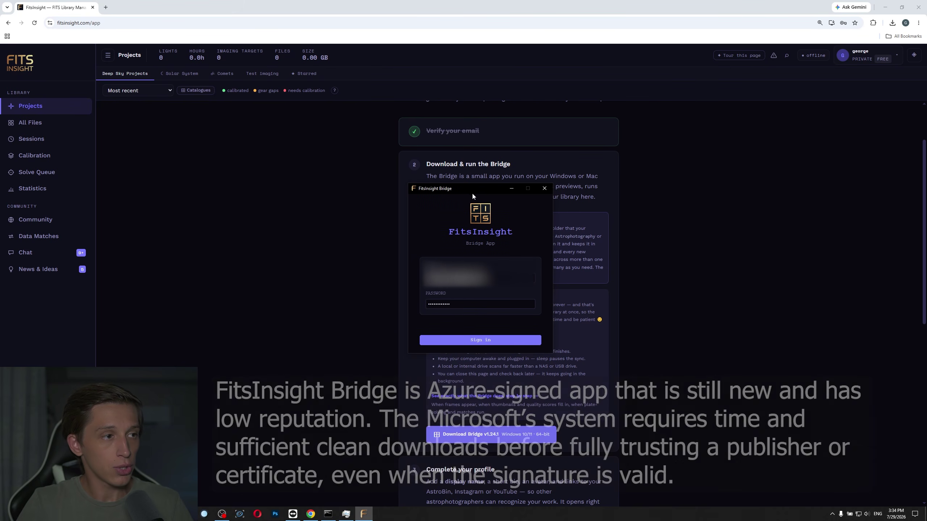
{"action": "left_click_drag", "start_coordinate": [474, 191], "coordinate": [483, 204]}
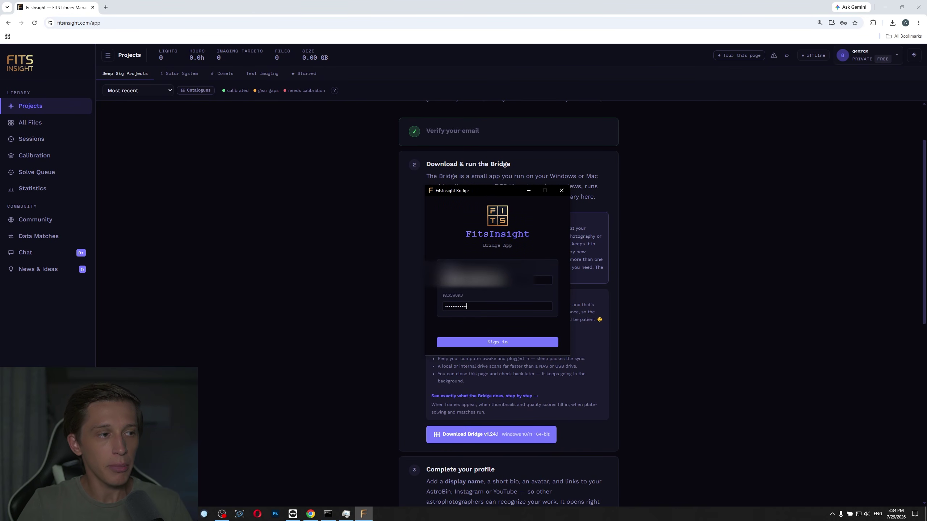
{"action": "left_click", "coordinate": [488, 340]}
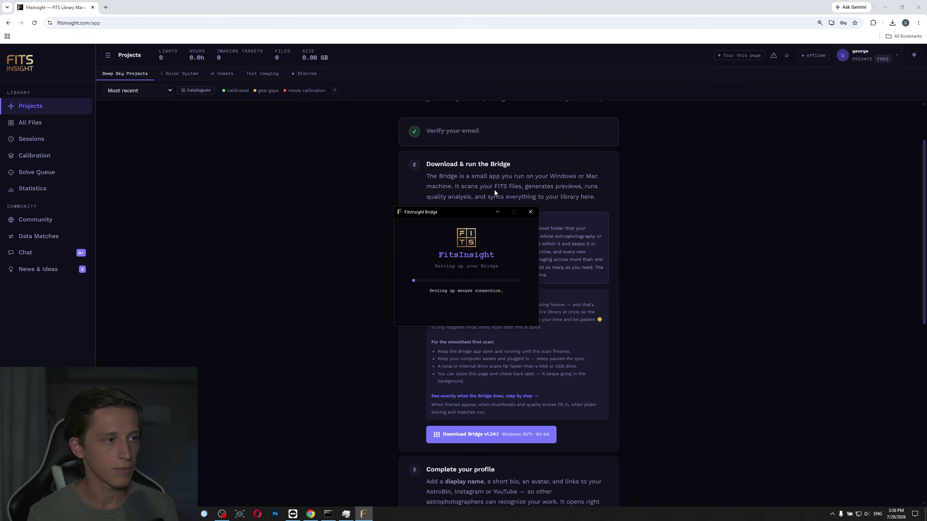
Reposition the Bridge window and stretch it taller to reveal the PixInsight Executable section.
{"action": "left_click_drag", "start_coordinate": [455, 147], "coordinate": [445, 160]}
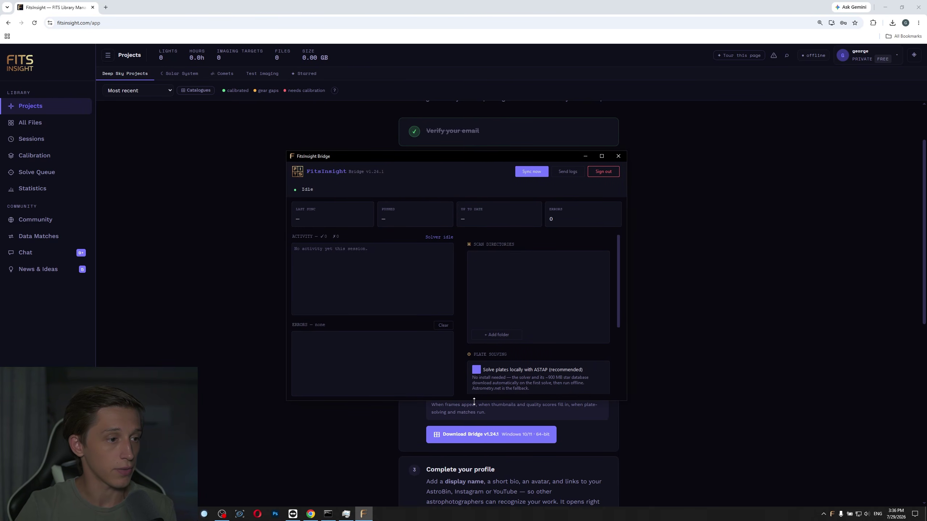
{"action": "left_click_drag", "start_coordinate": [474, 402], "coordinate": [473, 452]}
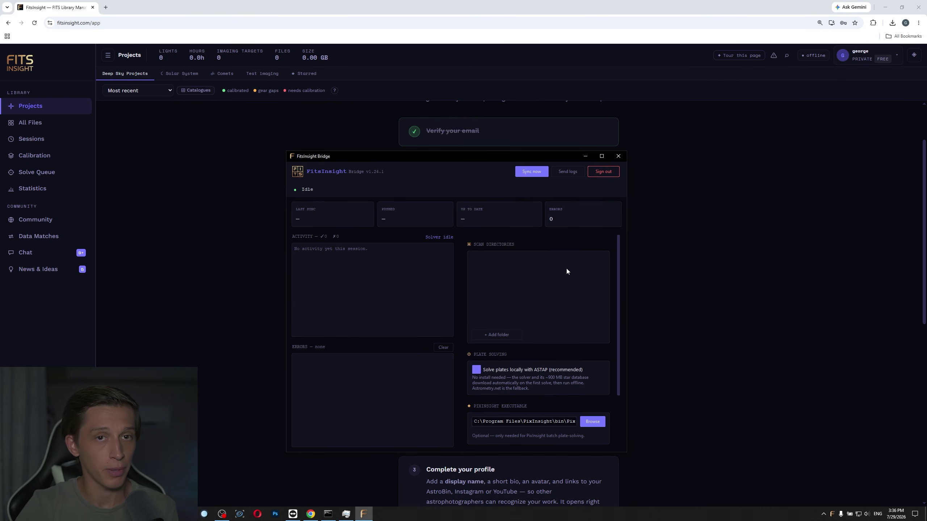
Add E:\Astronomy as a Bridge scan directory via the folder picker's breadcrumb.
{"action": "left_click", "coordinate": [497, 335]}
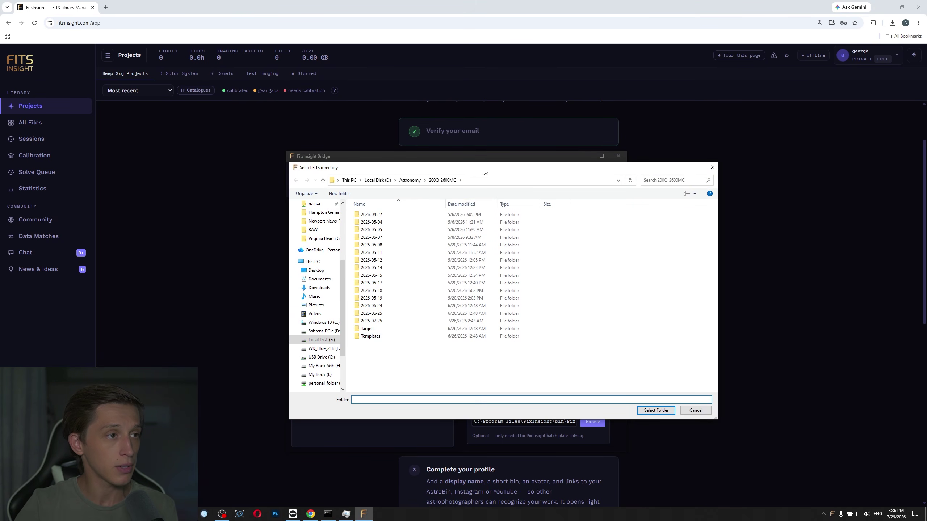
{"action": "left_click_drag", "start_coordinate": [484, 171], "coordinate": [450, 169]}
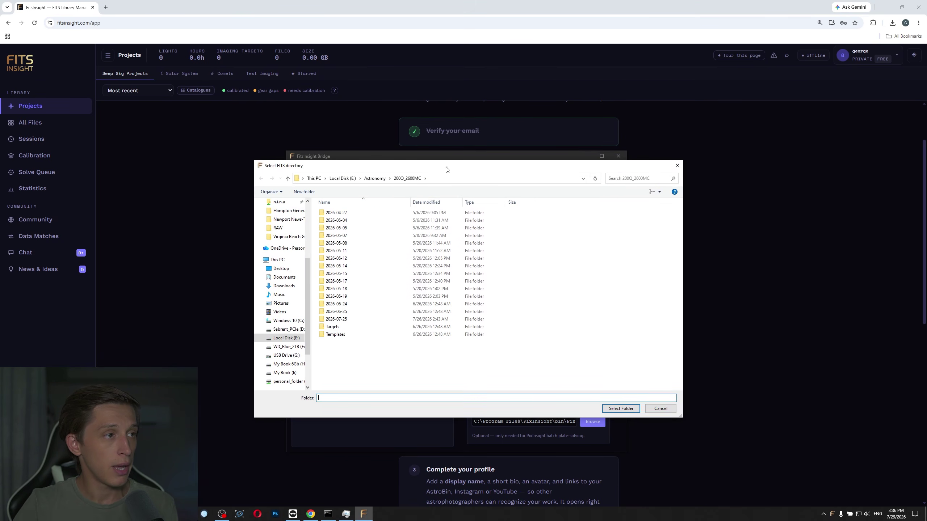
{"action": "left_click", "coordinate": [375, 179]}
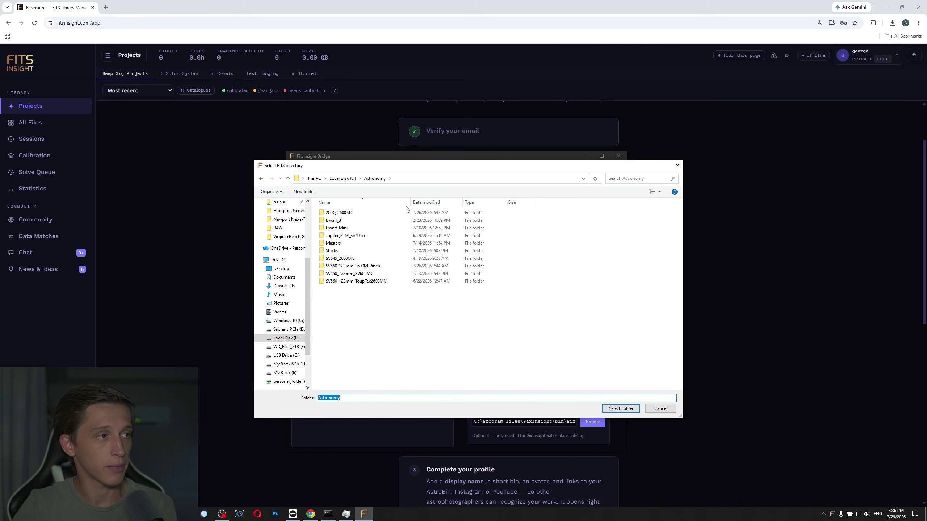
{"action": "left_click", "coordinate": [414, 179]}
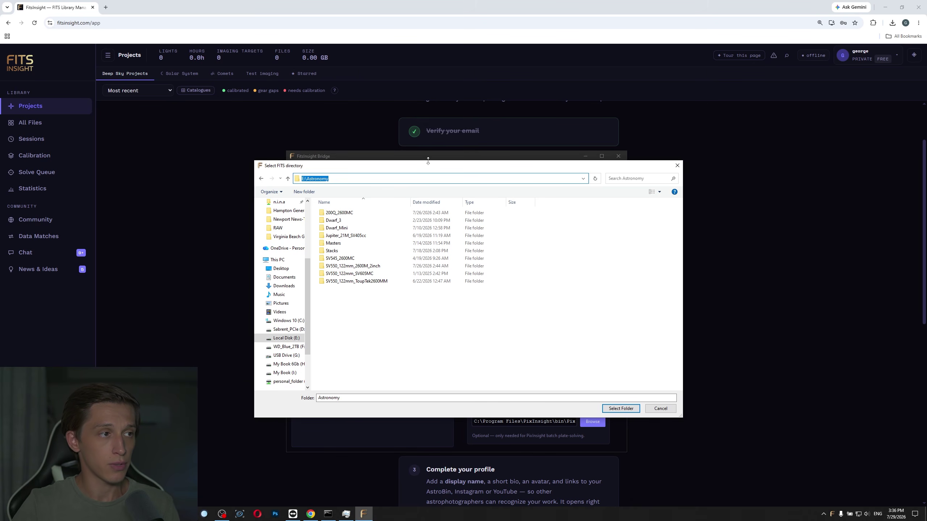
{"action": "left_click_drag", "start_coordinate": [428, 165], "coordinate": [463, 441]}
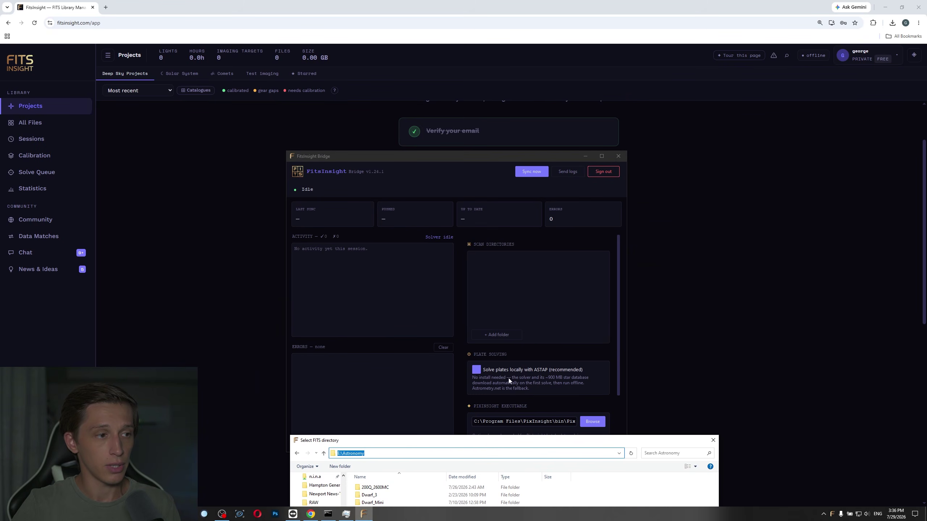
{"action": "left_click", "coordinate": [521, 310]}
{"action": "left_click_drag", "start_coordinate": [501, 253], "coordinate": [476, 156]}
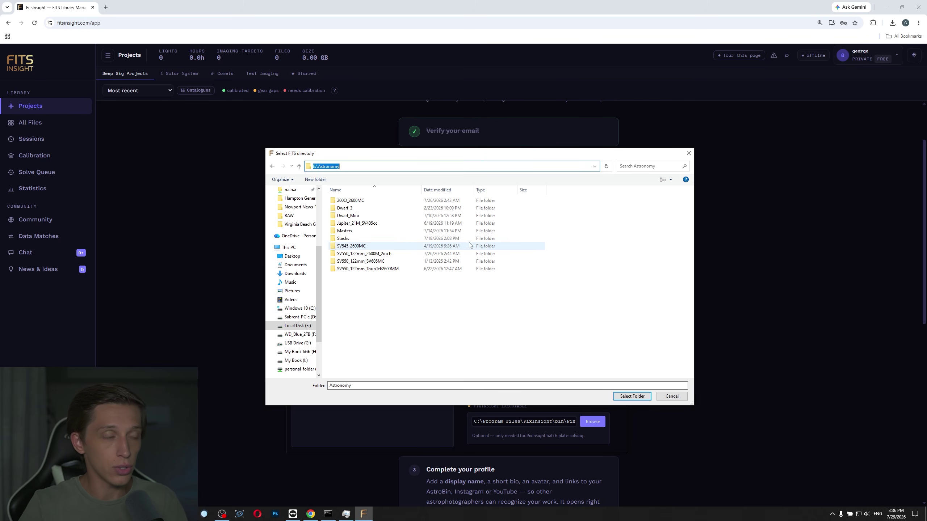
{"action": "left_click", "coordinate": [350, 165]}
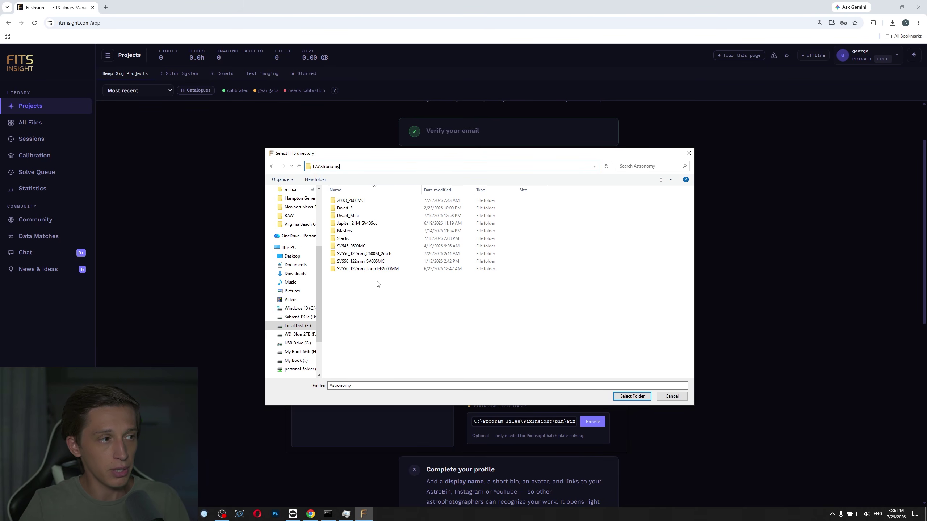
{"action": "left_click", "coordinate": [409, 323]}
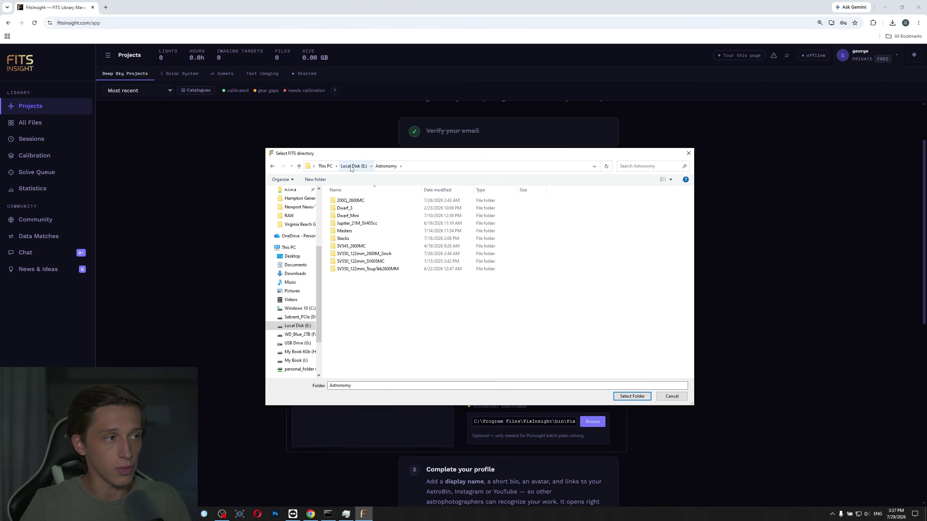
{"action": "left_click", "coordinate": [632, 396]}
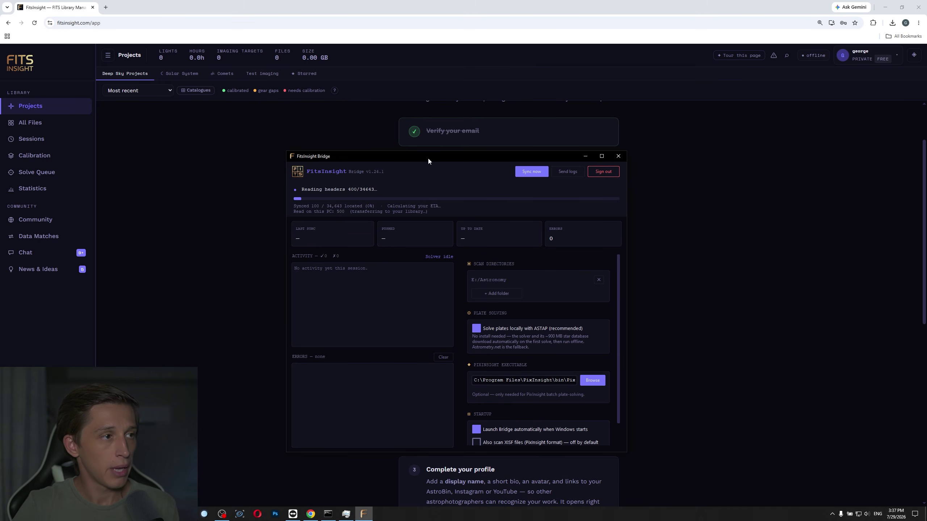
Let the E:/Astronomy sync read headers, then shift the Bridge window to the right.
{"action": "left_click_drag", "start_coordinate": [497, 157], "coordinate": [546, 164]}
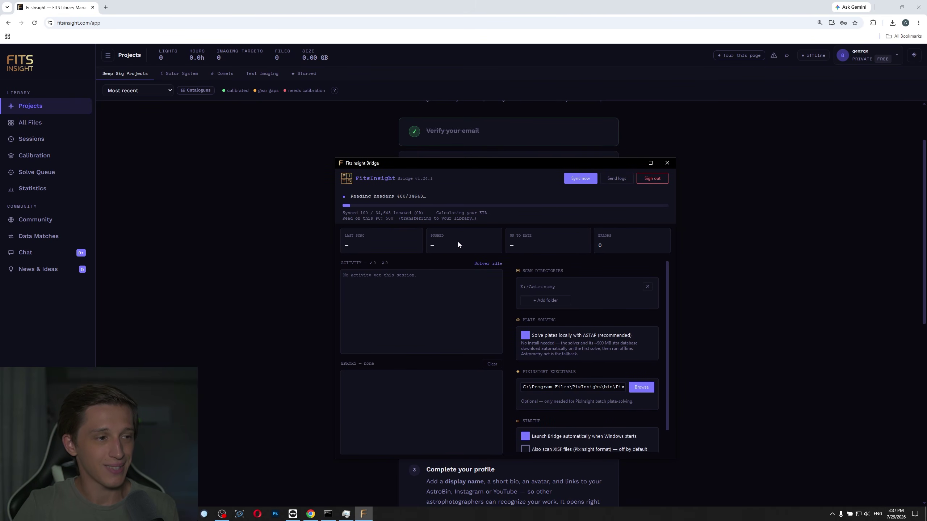
Add Z:\Vaonis Pro 2 from personal_folder (Z:) as a second scan directory.
{"action": "left_click", "coordinate": [545, 301]}
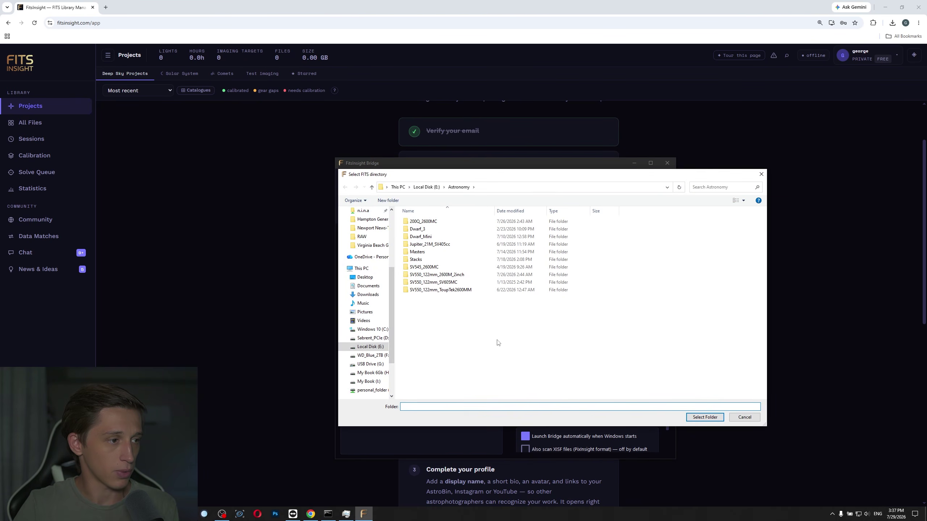
{"action": "left_click", "coordinate": [362, 394]}
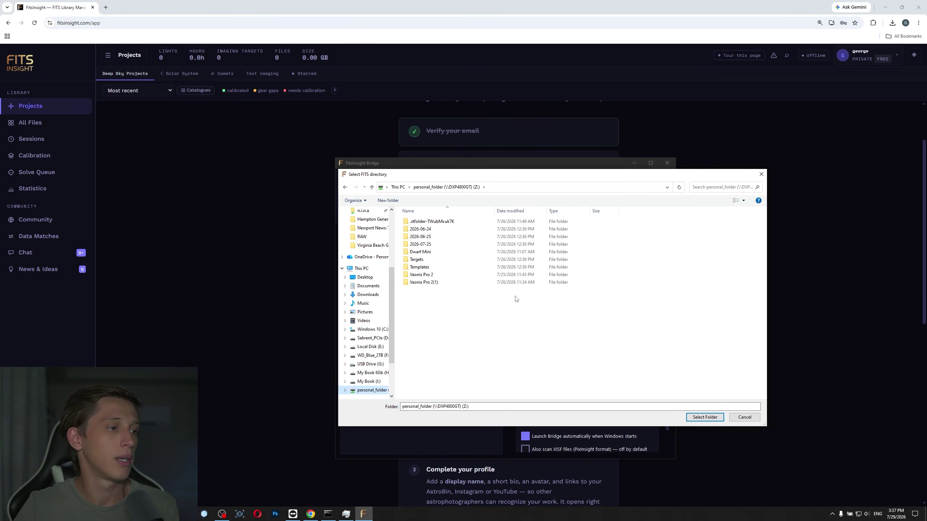
{"action": "left_click_drag", "start_coordinate": [506, 177], "coordinate": [456, 201]}
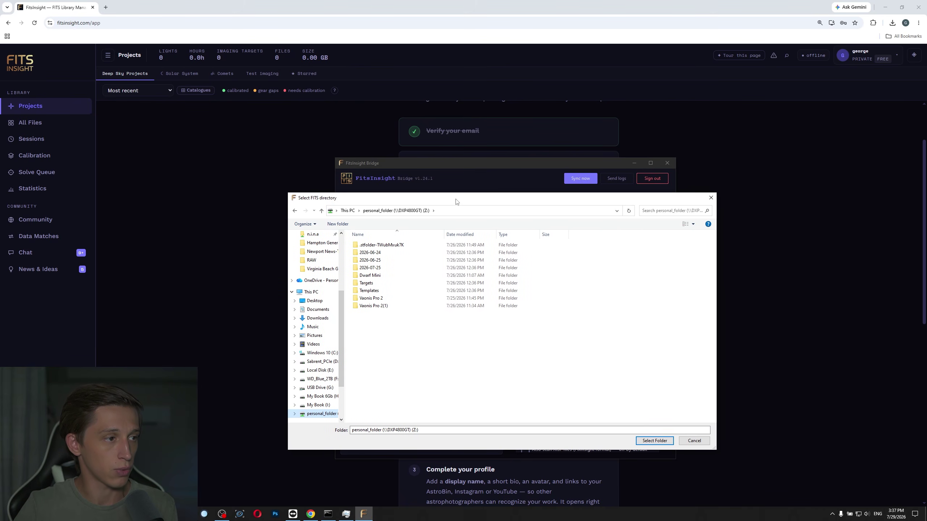
{"action": "left_click", "coordinate": [389, 300]}
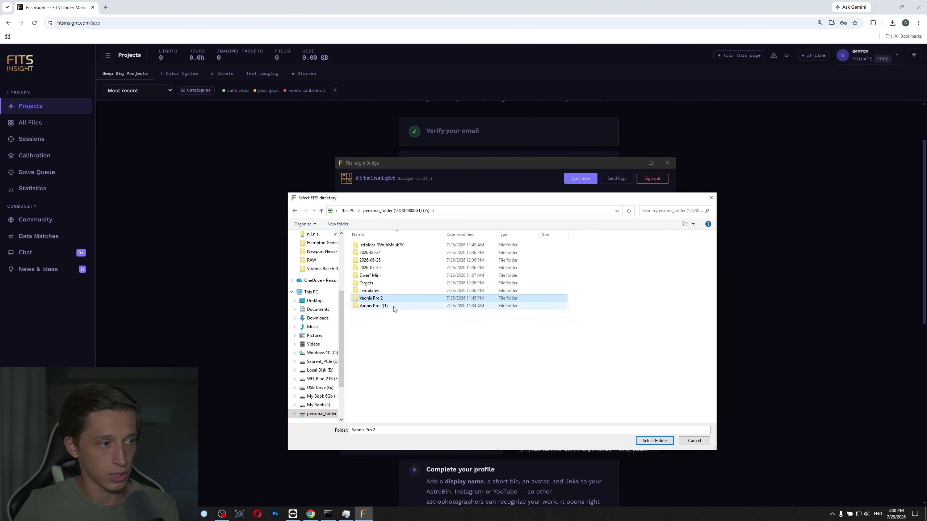
{"action": "left_click", "coordinate": [650, 441]}
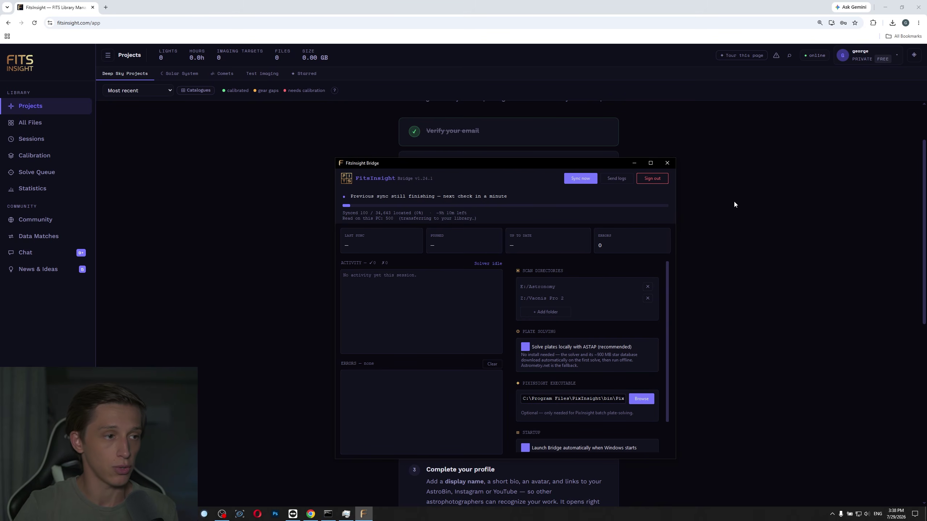
Hide the Bridge window and reload the FitsInsight page to show the connected Bridge.
{"action": "left_click", "coordinate": [633, 163]}
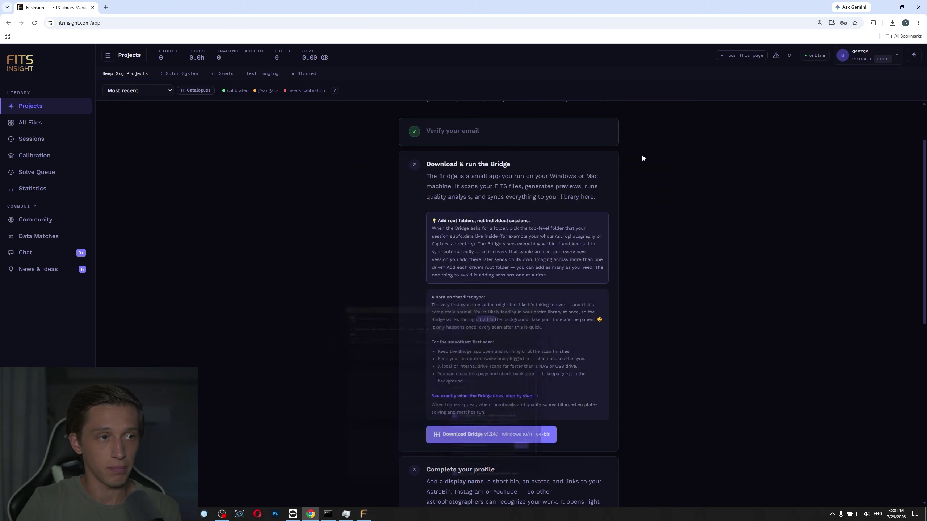
{"action": "right_click", "coordinate": [742, 185]}
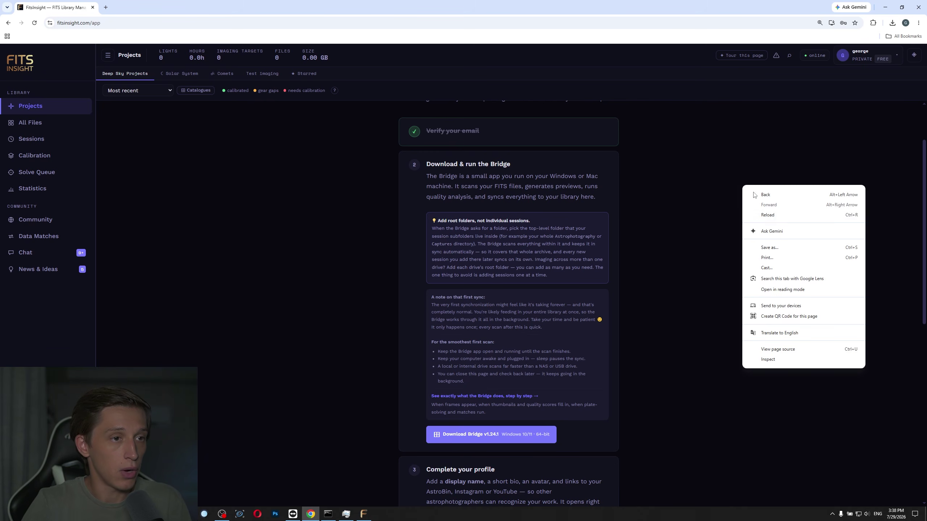
{"action": "left_click", "coordinate": [767, 214]}
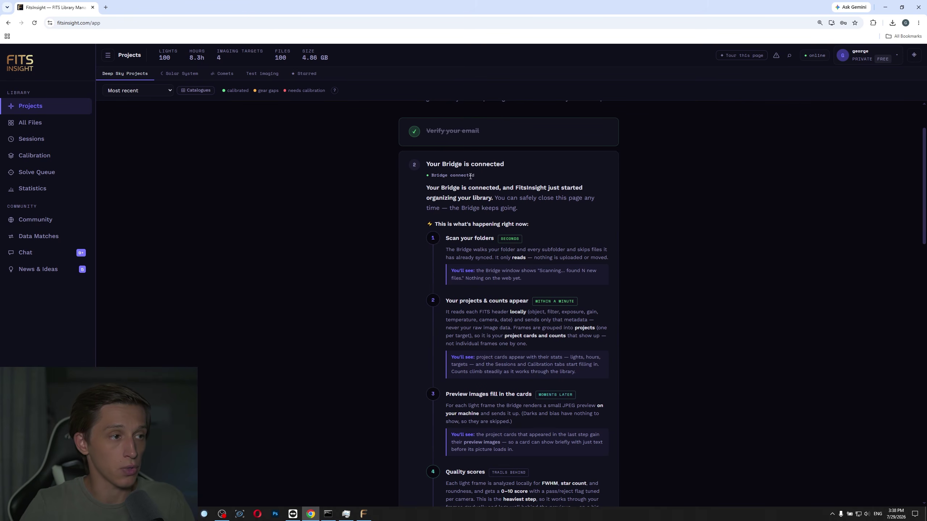
Acknowledge the folder-scan explanation with 'Got it' and return to the checklist top.
{"action": "scroll", "coordinate": [474, 205], "scroll_direction": "down", "scroll_amount": 8}
{"action": "scroll", "coordinate": [490, 253], "scroll_direction": "up", "scroll_amount": 6}
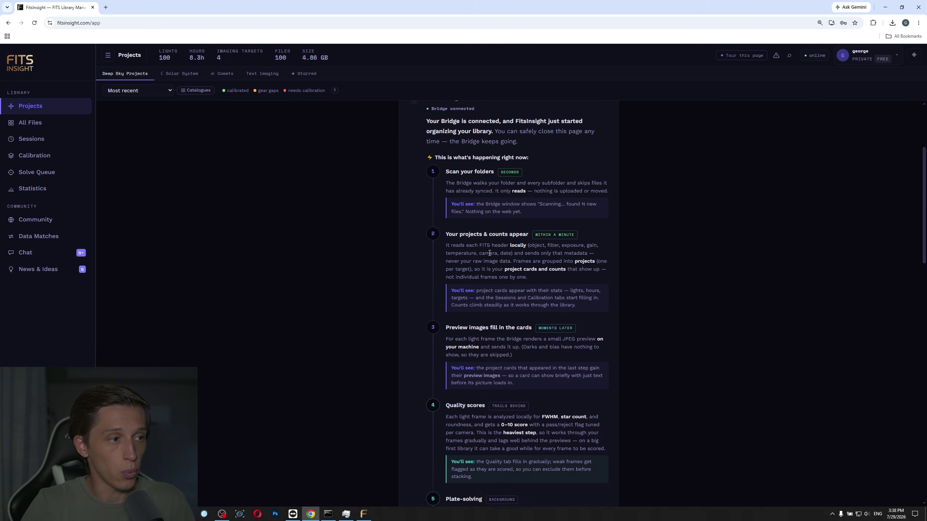
{"action": "scroll", "coordinate": [489, 253], "scroll_direction": "up", "scroll_amount": 3}
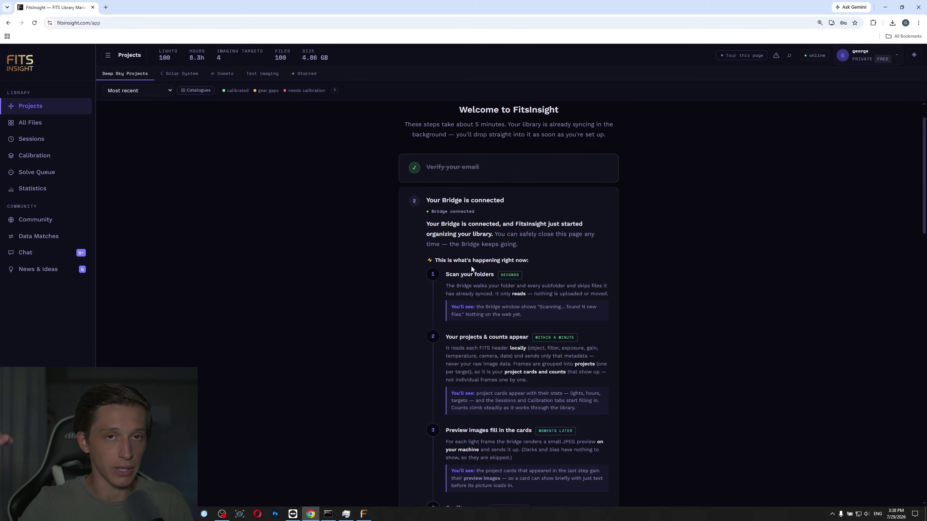
{"action": "scroll", "coordinate": [481, 269], "scroll_direction": "down", "scroll_amount": 1}
{"action": "scroll", "coordinate": [481, 266], "scroll_direction": "down", "scroll_amount": 5}
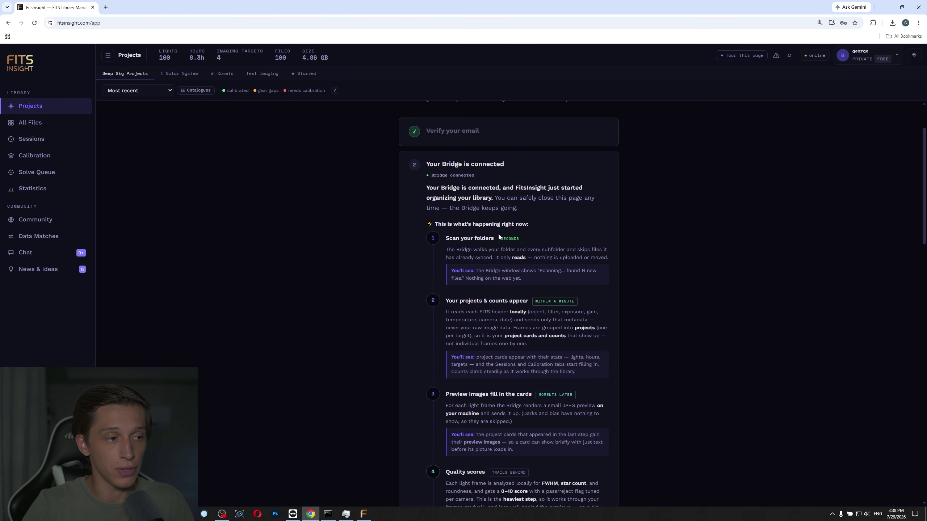
{"action": "scroll", "coordinate": [494, 244], "scroll_direction": "down", "scroll_amount": 8}
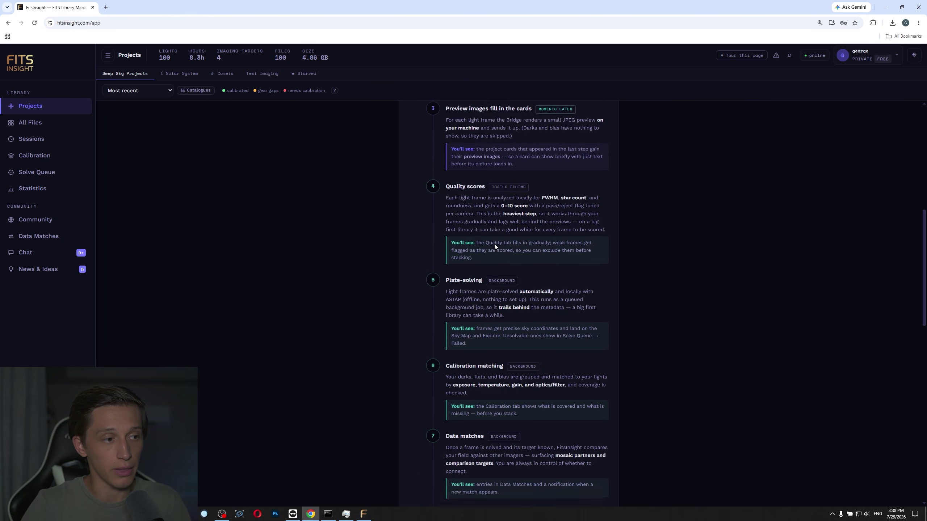
{"action": "scroll", "coordinate": [498, 254], "scroll_direction": "down", "scroll_amount": 4}
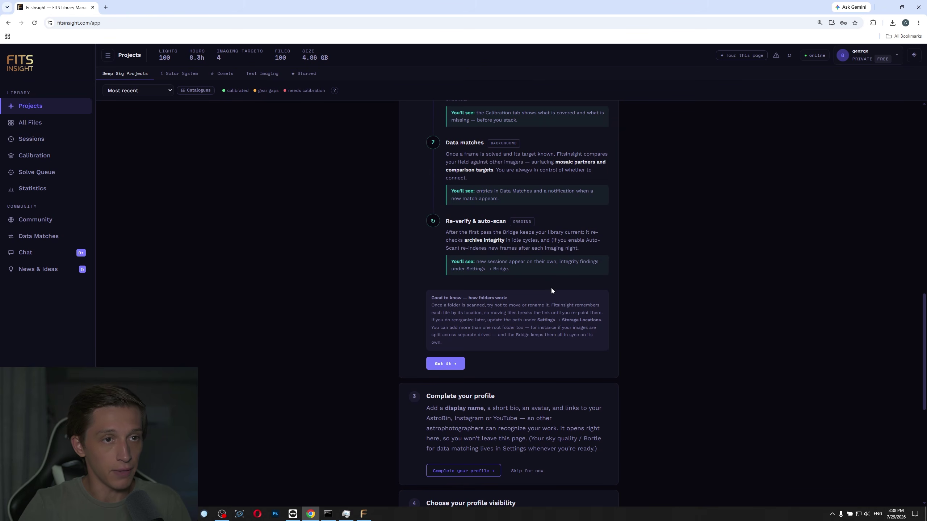
{"action": "scroll", "coordinate": [551, 288], "scroll_direction": "up", "scroll_amount": 10}
{"action": "scroll", "coordinate": [522, 288], "scroll_direction": "up", "scroll_amount": 4}
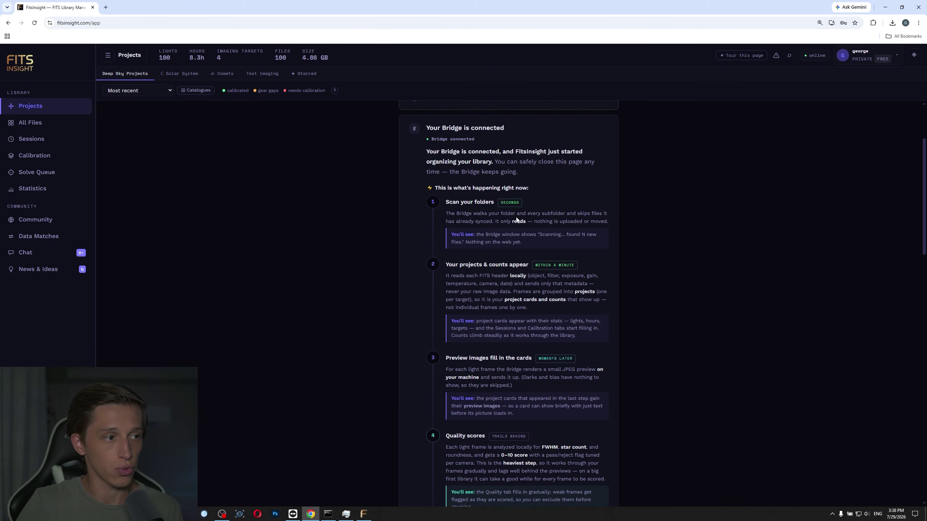
{"action": "scroll", "coordinate": [522, 289], "scroll_direction": "down", "scroll_amount": 15}
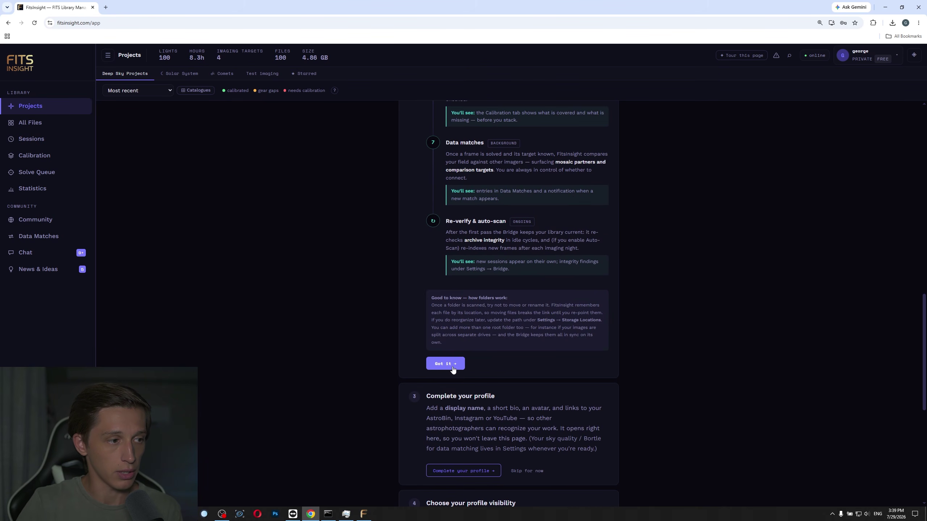
{"action": "left_click", "coordinate": [451, 365]}
{"action": "scroll", "coordinate": [467, 367], "scroll_direction": "up", "scroll_amount": 5}
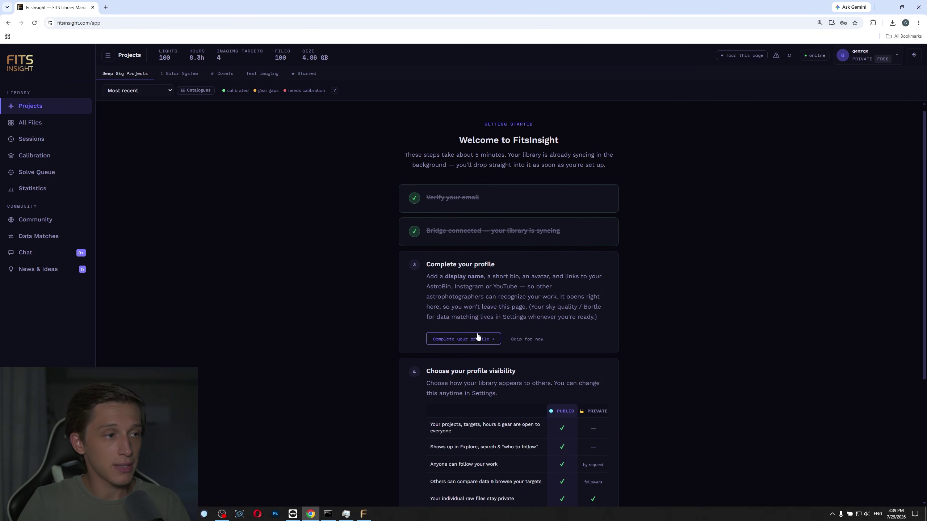
In the profile form, enter a display name and the bio 'iwfjwiofwkpeo'.
{"action": "left_click", "coordinate": [471, 343]}
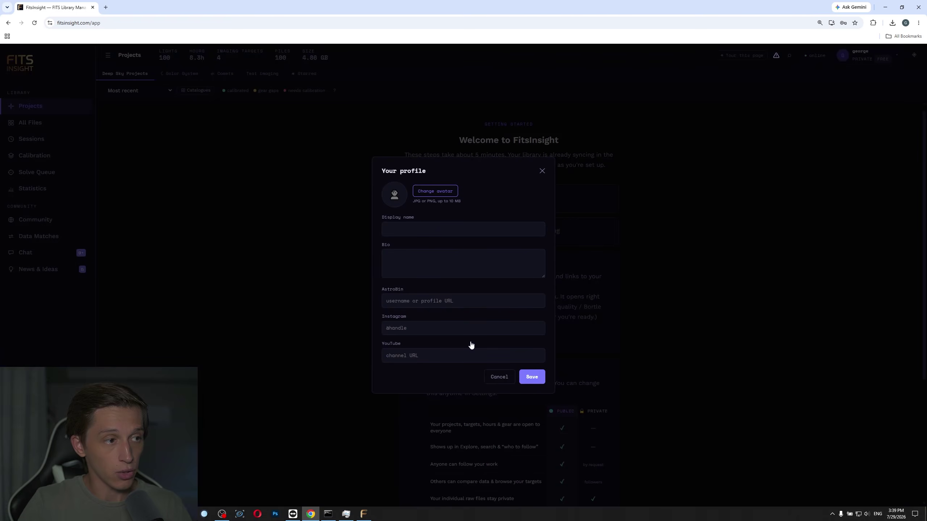
{"action": "left_click", "coordinate": [452, 230]}
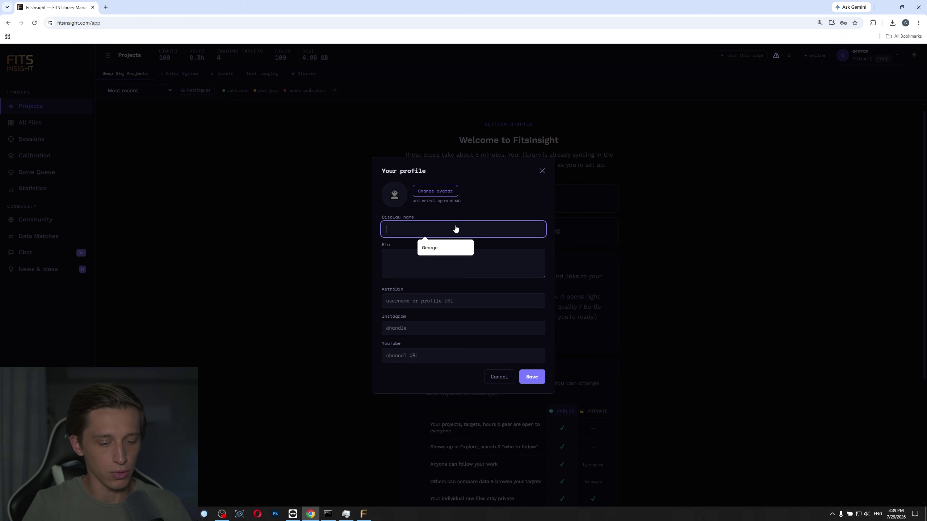
{"action": "type", "text": "George Test"}
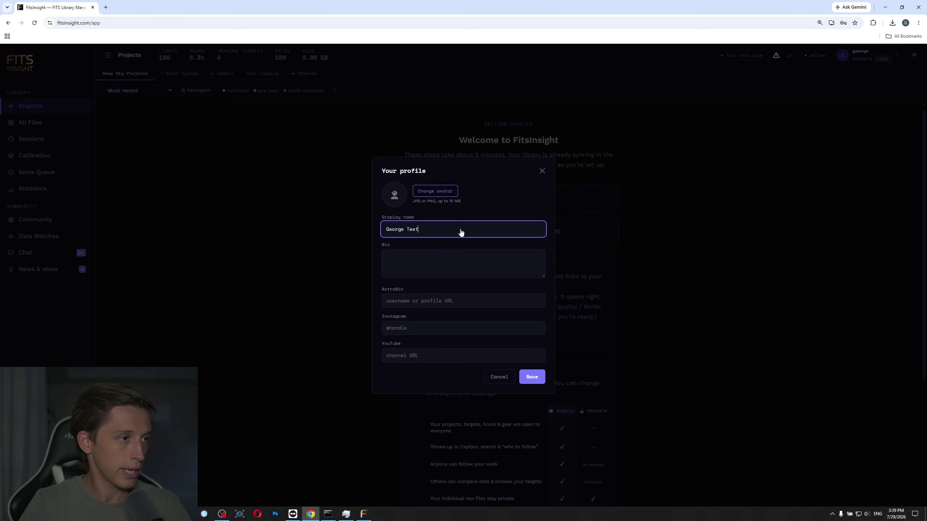
{"action": "left_click", "coordinate": [460, 256]}
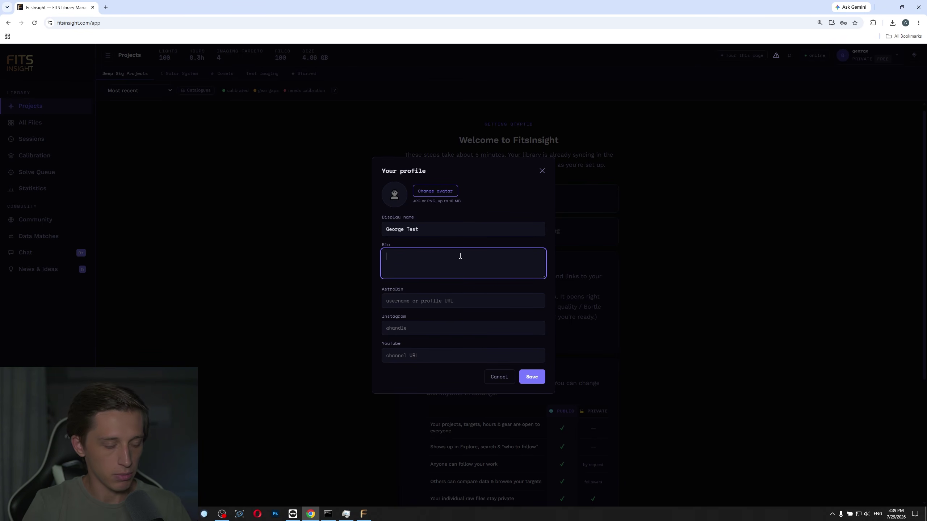
{"action": "type", "text": "iwfjwiofwkpeo"}
Leave the Instagram and YouTube link fields empty and save the profile.
{"action": "key", "text": "Tab"}
{"action": "key", "text": "Tab"}
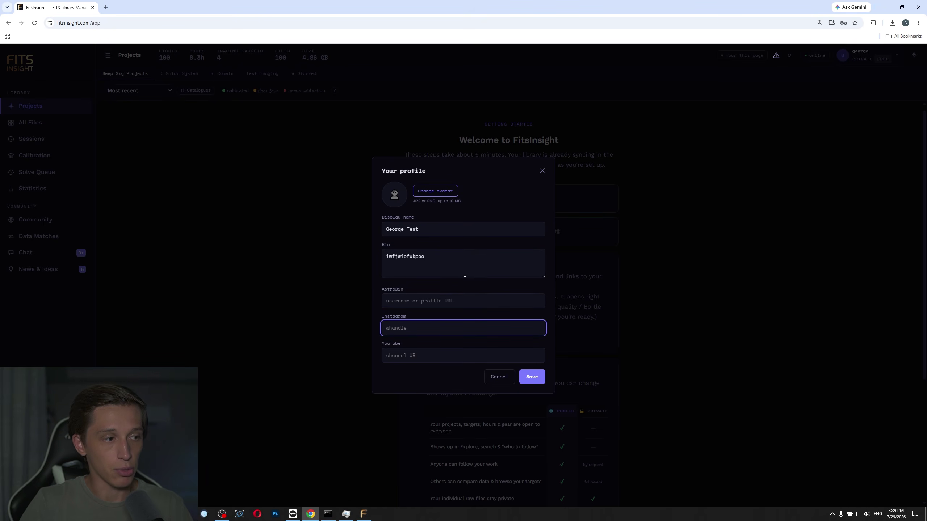
{"action": "key", "text": "Tab"}
{"action": "left_click", "coordinate": [426, 331]}
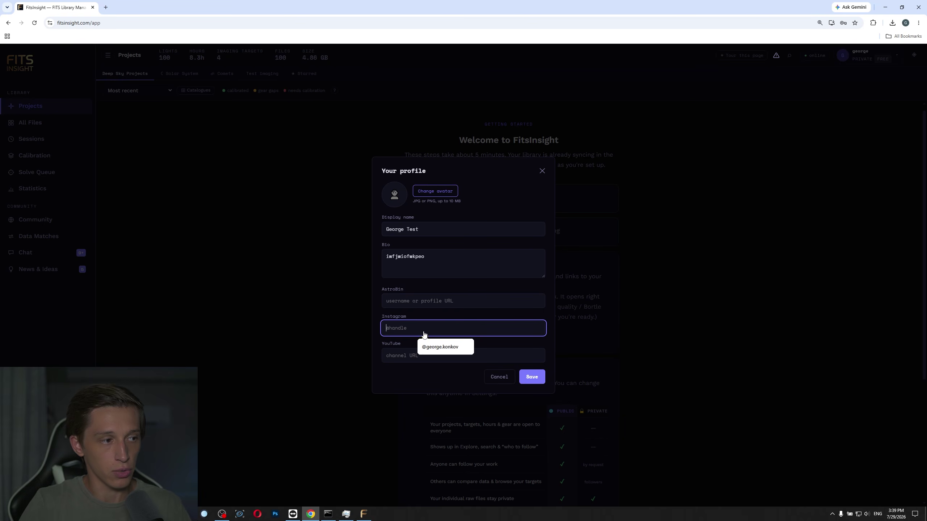
{"action": "key", "text": "Tab"}
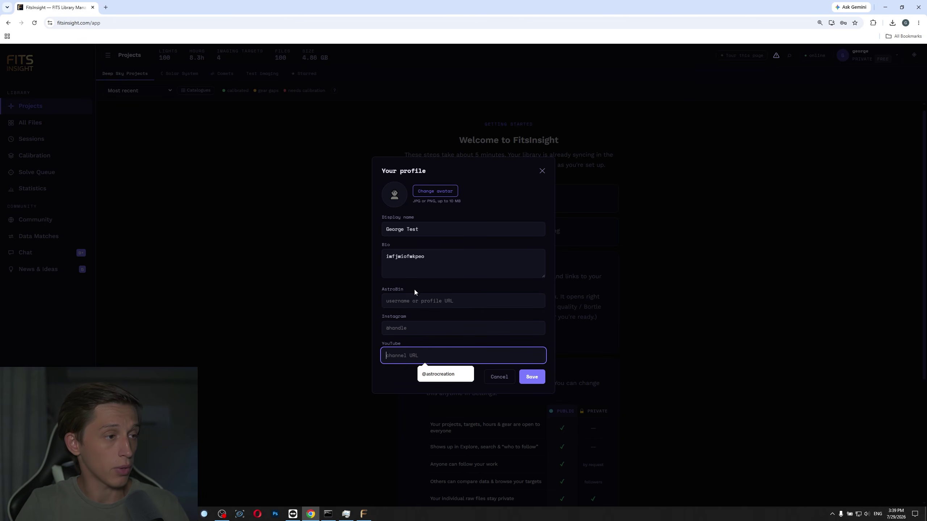
{"action": "left_click", "coordinate": [419, 305]}
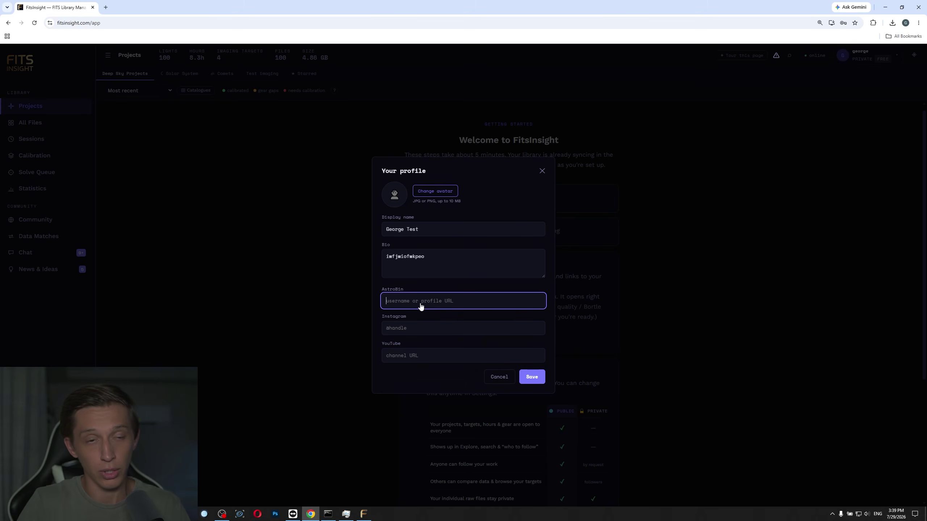
{"action": "left_click", "coordinate": [531, 377]}
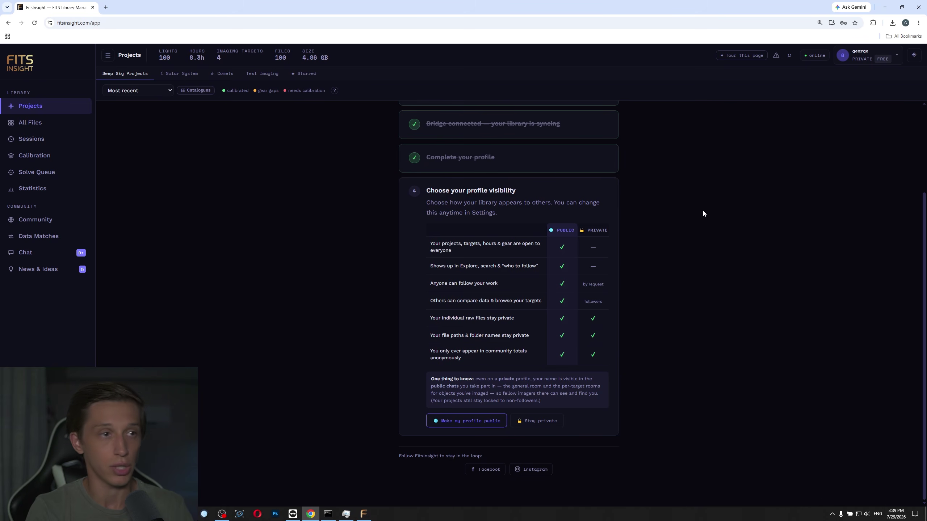
{"action": "left_click", "coordinate": [67, 269]}
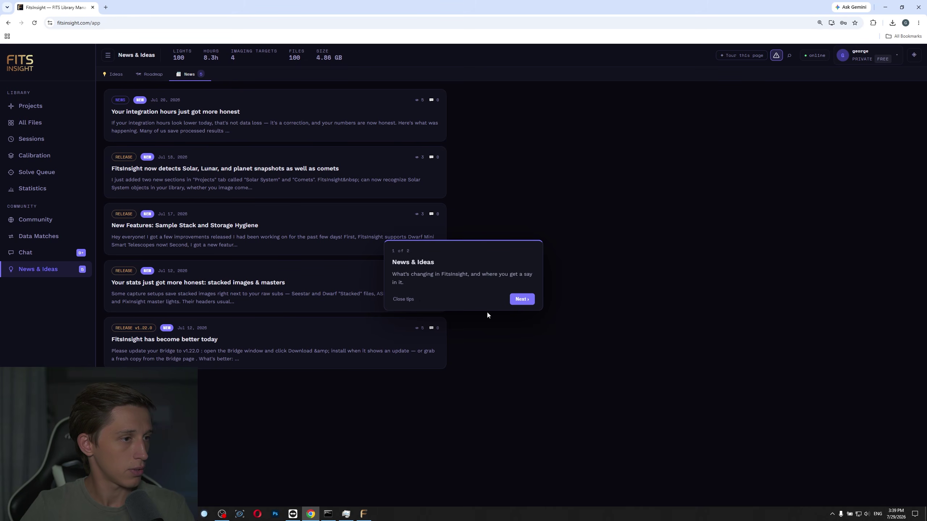
{"action": "left_click", "coordinate": [397, 299]}
{"action": "left_click", "coordinate": [46, 252]}
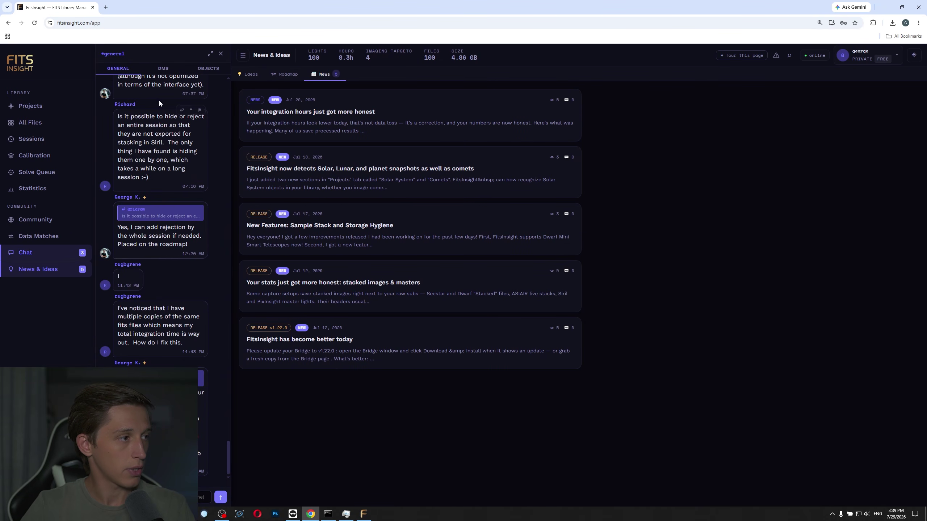
{"action": "scroll", "coordinate": [167, 363], "scroll_direction": "up", "scroll_amount": 8}
{"action": "scroll", "coordinate": [167, 363], "scroll_direction": "down", "scroll_amount": 9}
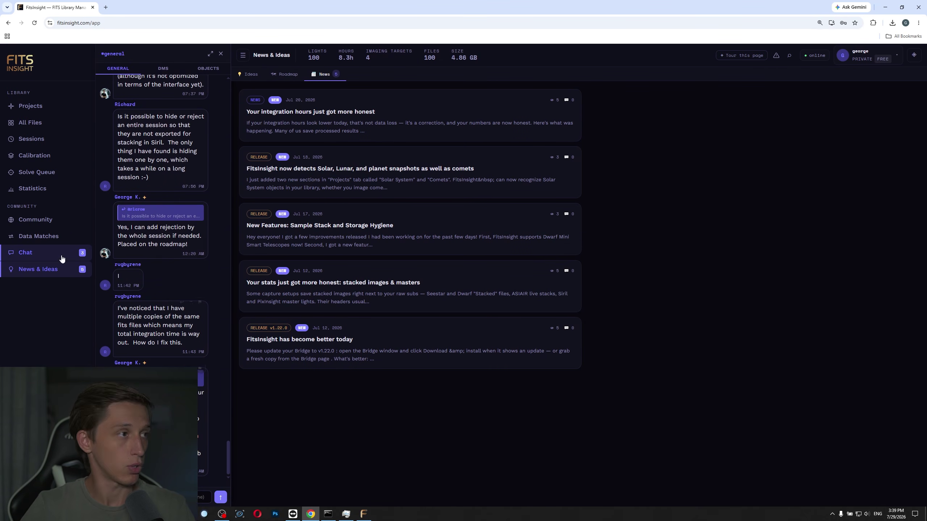
{"action": "left_click", "coordinate": [37, 105]}
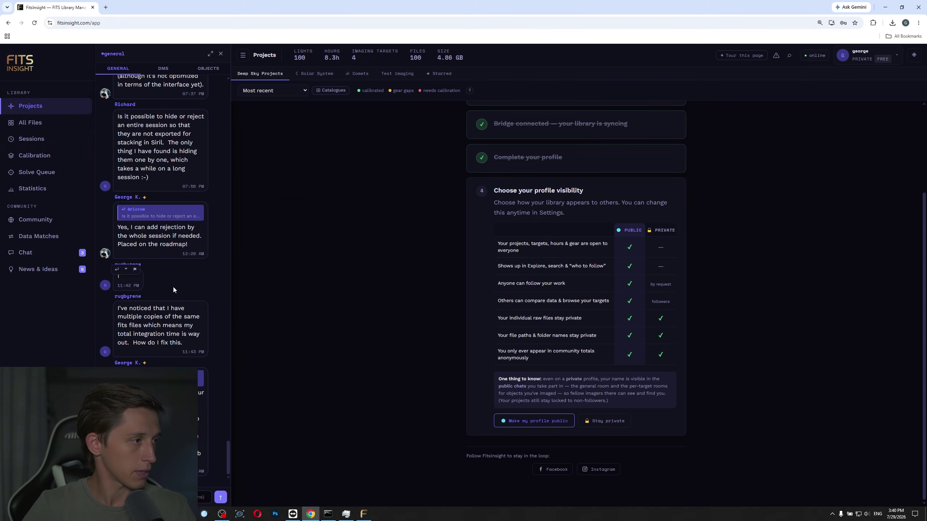
{"action": "left_click", "coordinate": [128, 297]}
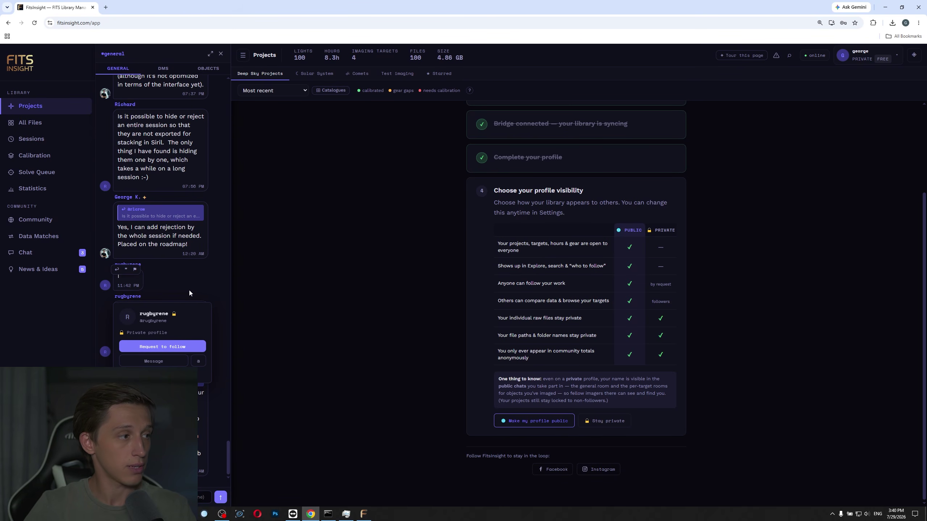
{"action": "scroll", "coordinate": [189, 293], "scroll_direction": "up", "scroll_amount": 10}
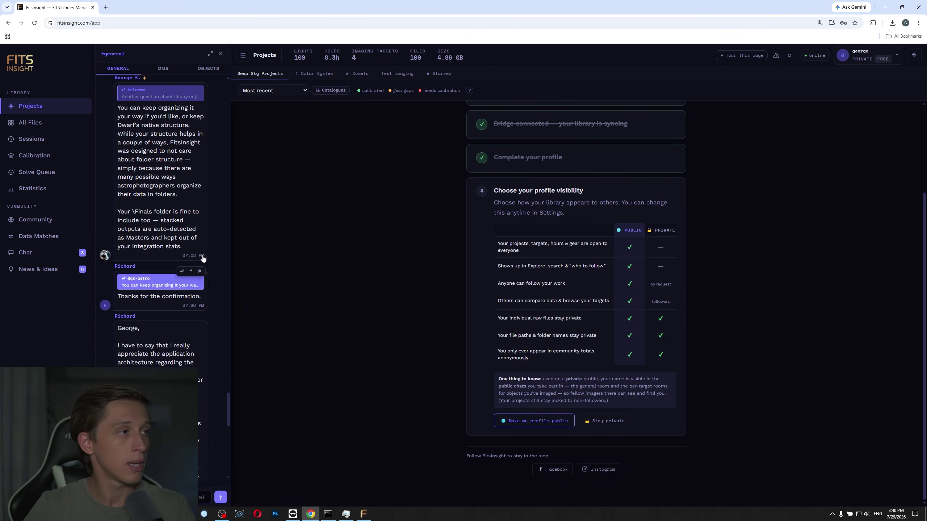
{"action": "left_click", "coordinate": [221, 54]}
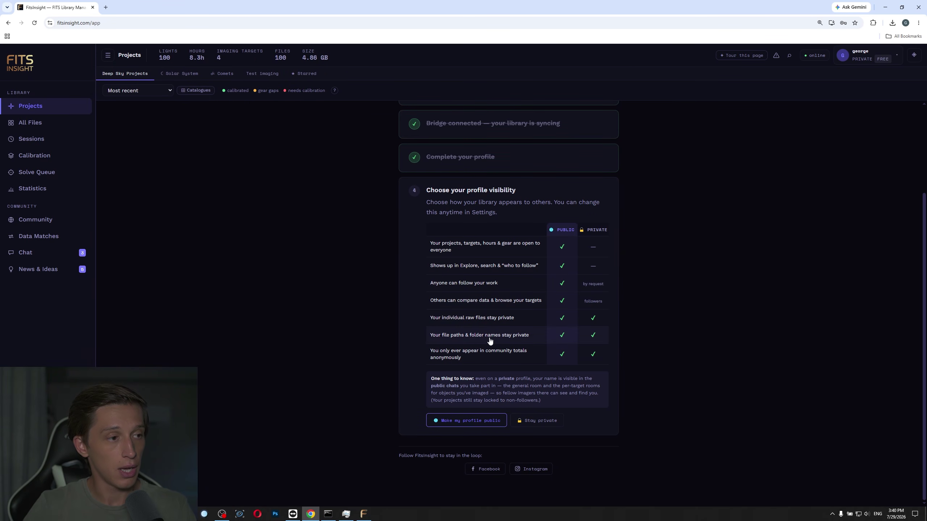
Open the Community page to browse recently imaged targets and the Who to follow list.
{"action": "left_click", "coordinate": [33, 220]}
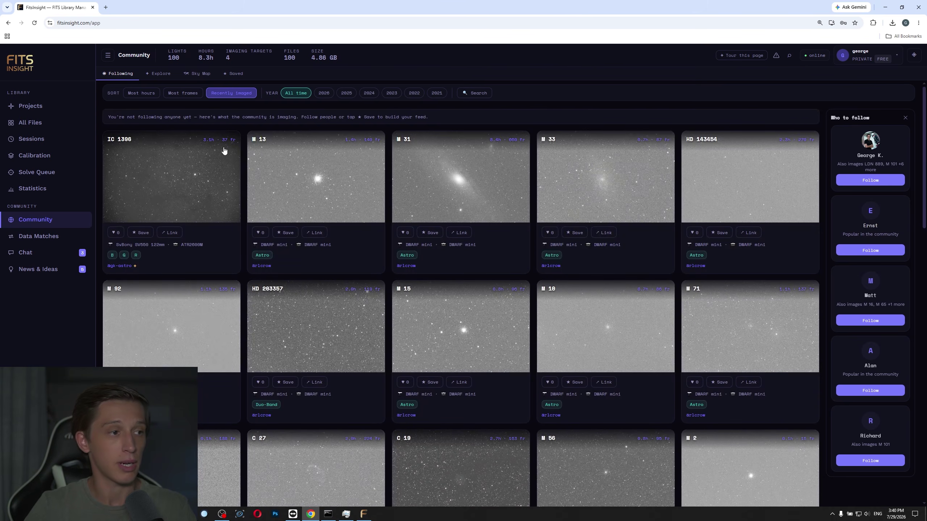
{"action": "scroll", "coordinate": [895, 273], "scroll_direction": "down", "scroll_amount": 5}
{"action": "scroll", "coordinate": [886, 242], "scroll_direction": "up", "scroll_amount": 5}
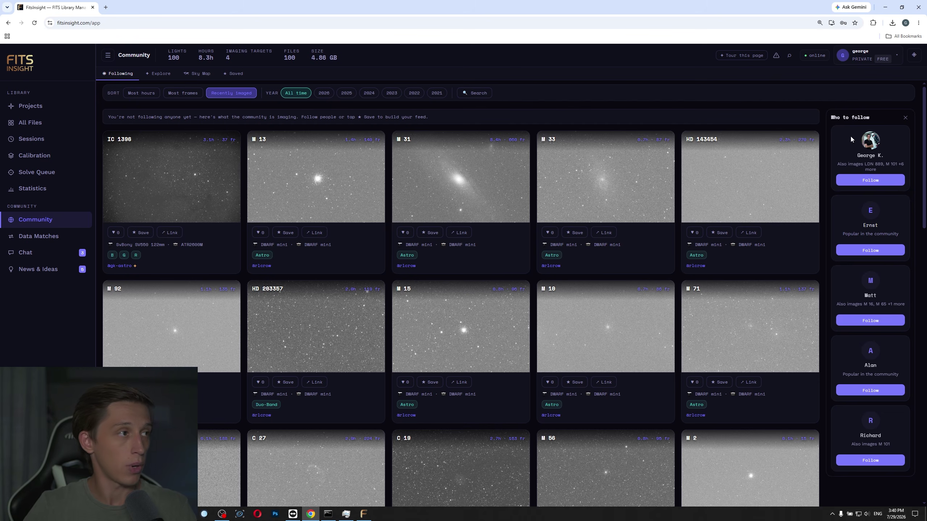
Show the Sky Map, rotate it to the Orion/Taurus region, and inspect then close NGC 2244.
{"action": "left_click", "coordinate": [198, 75]}
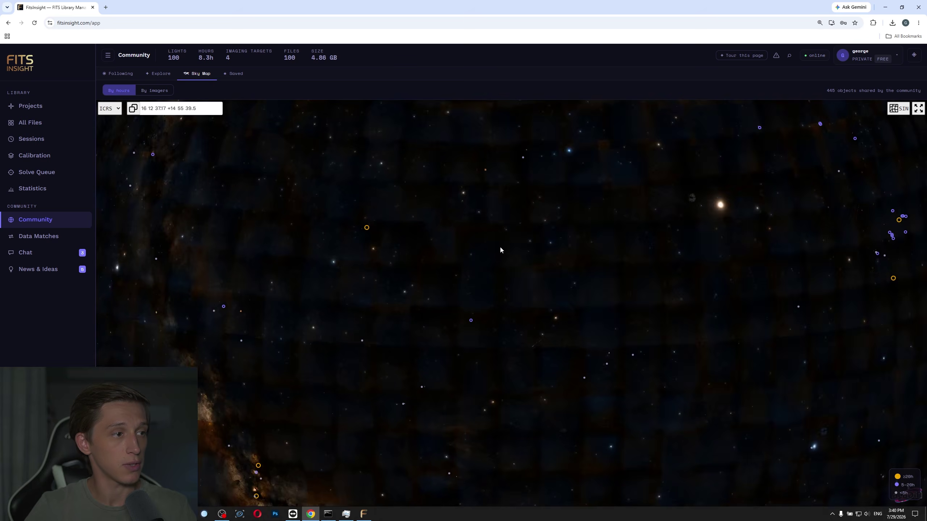
{"action": "scroll", "coordinate": [511, 247], "scroll_direction": "down", "scroll_amount": 5}
{"action": "left_click_drag", "start_coordinate": [604, 210], "coordinate": [465, 359]}
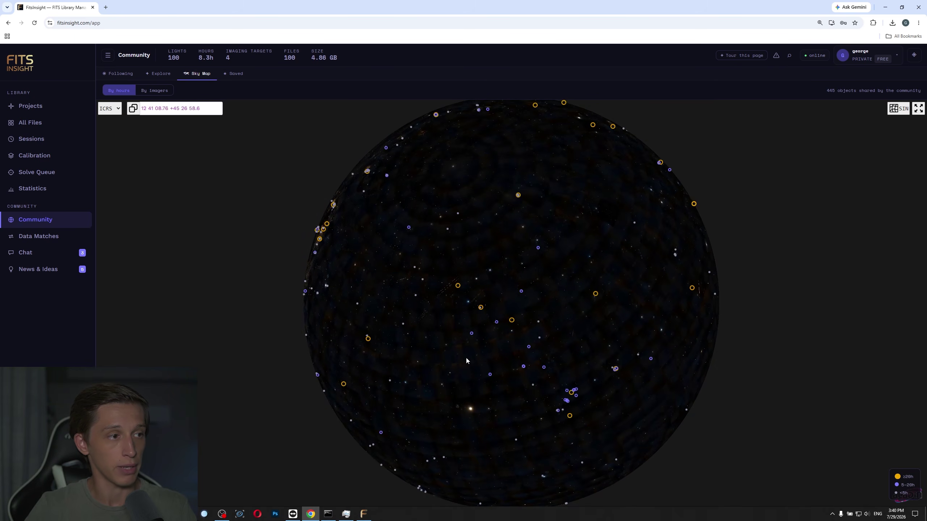
{"action": "left_click_drag", "start_coordinate": [440, 204], "coordinate": [442, 327]}
{"action": "left_click_drag", "start_coordinate": [635, 194], "coordinate": [426, 304]}
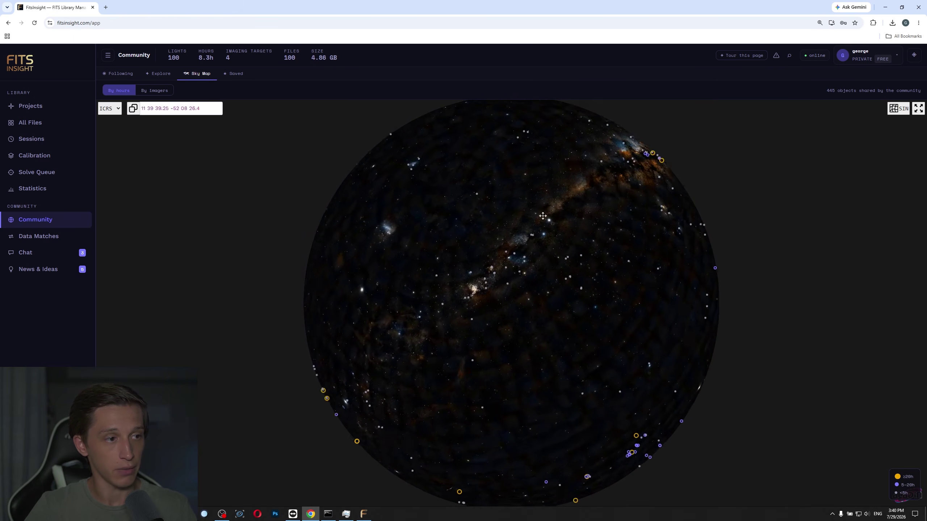
{"action": "left_click_drag", "start_coordinate": [431, 474], "coordinate": [542, 313]}
{"action": "scroll", "coordinate": [468, 227], "scroll_direction": "up", "scroll_amount": 3}
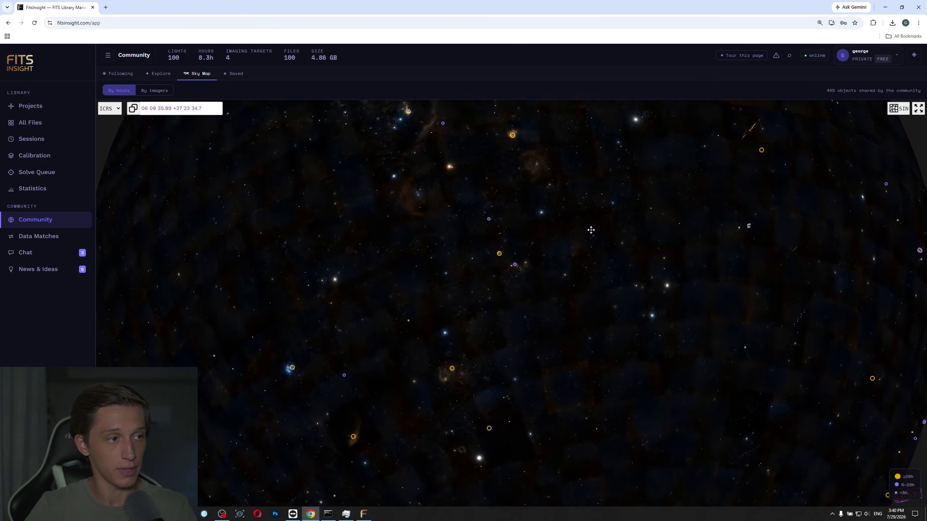
{"action": "left_click", "coordinate": [560, 182]}
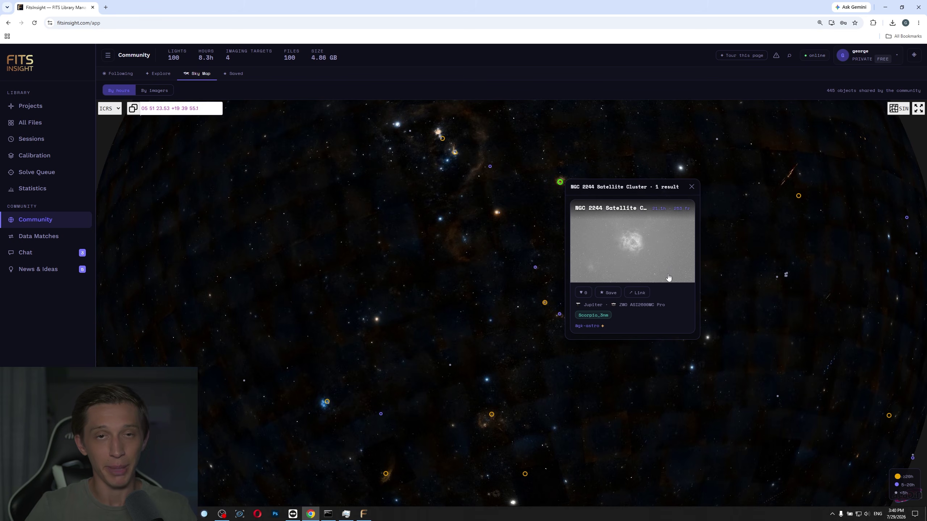
{"action": "left_click", "coordinate": [691, 187]}
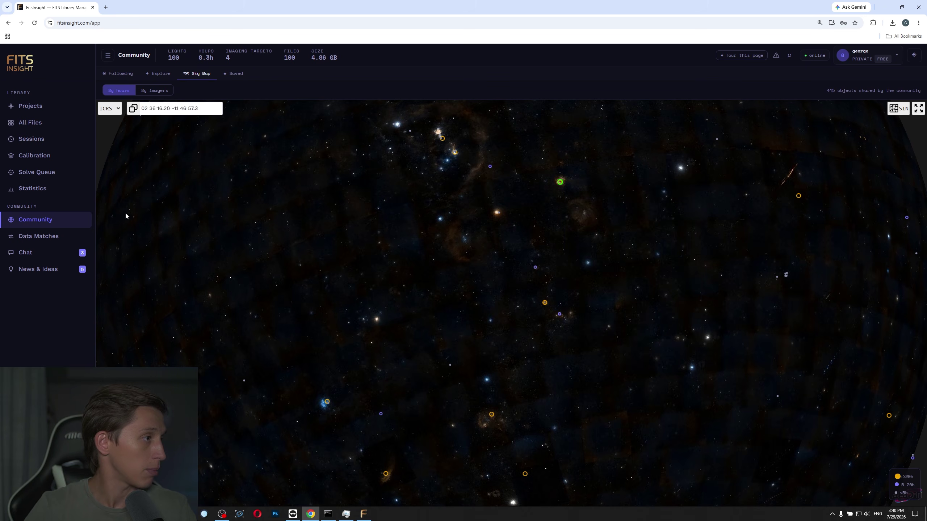
From the Projects checklist, make the profile public and enter the project library.
{"action": "left_click", "coordinate": [43, 106]}
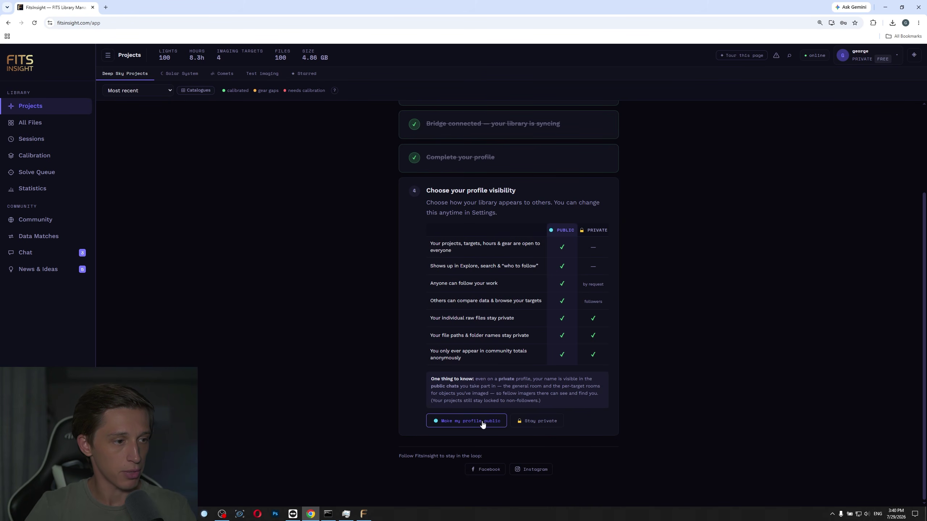
{"action": "left_click", "coordinate": [469, 424]}
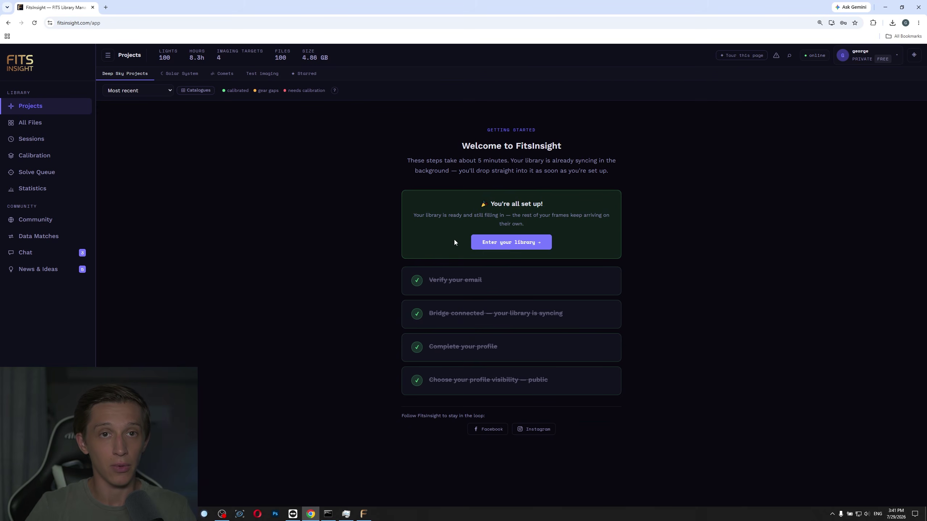
{"action": "left_click", "coordinate": [514, 245]}
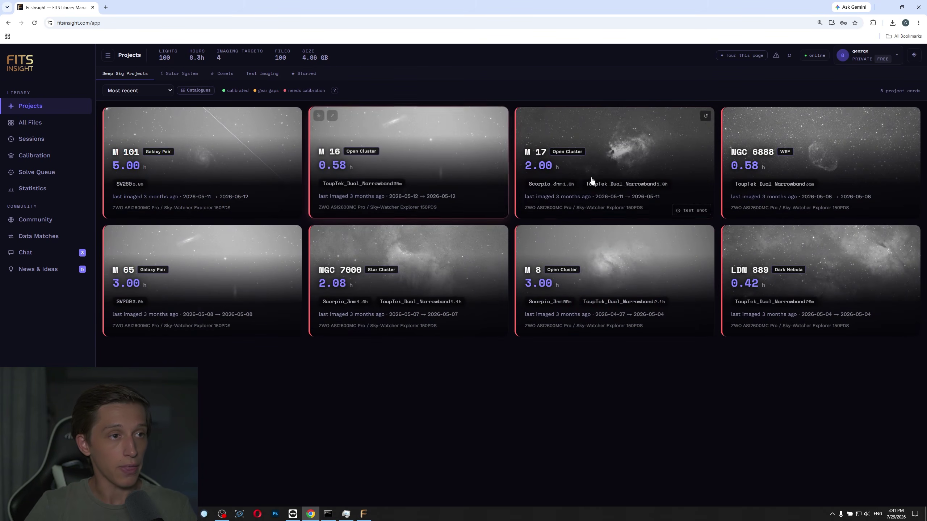
Open the M 17 project, review its missing calibration coverage warning, and close it.
{"action": "mouse_move", "coordinate": [820, 270]}
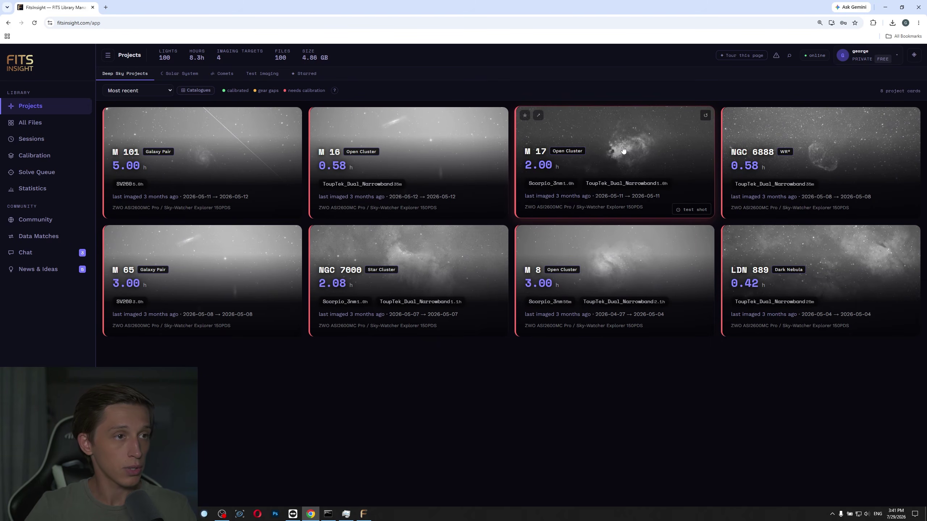
{"action": "left_click", "coordinate": [610, 197]}
{"action": "scroll", "coordinate": [509, 176], "scroll_direction": "down", "scroll_amount": 3}
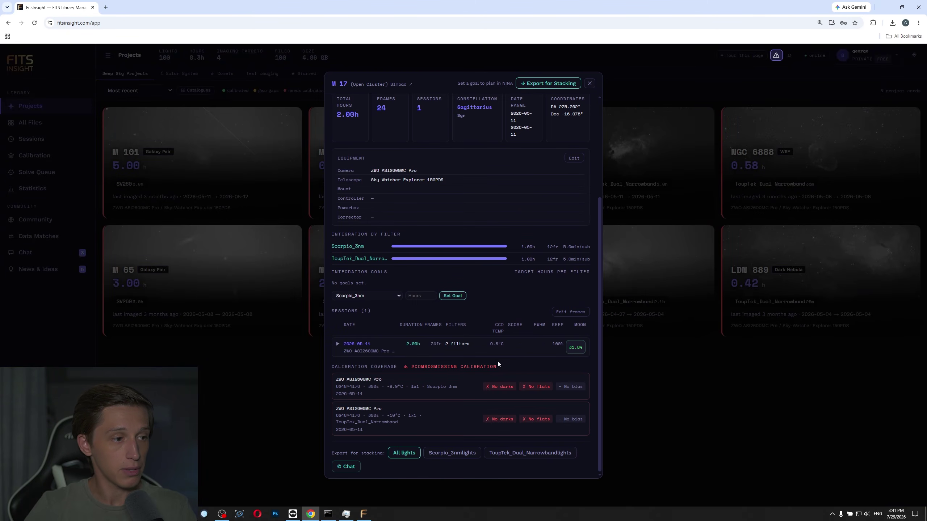
{"action": "scroll", "coordinate": [518, 365], "scroll_direction": "up", "scroll_amount": 3}
{"action": "scroll", "coordinate": [522, 357], "scroll_direction": "down", "scroll_amount": 3}
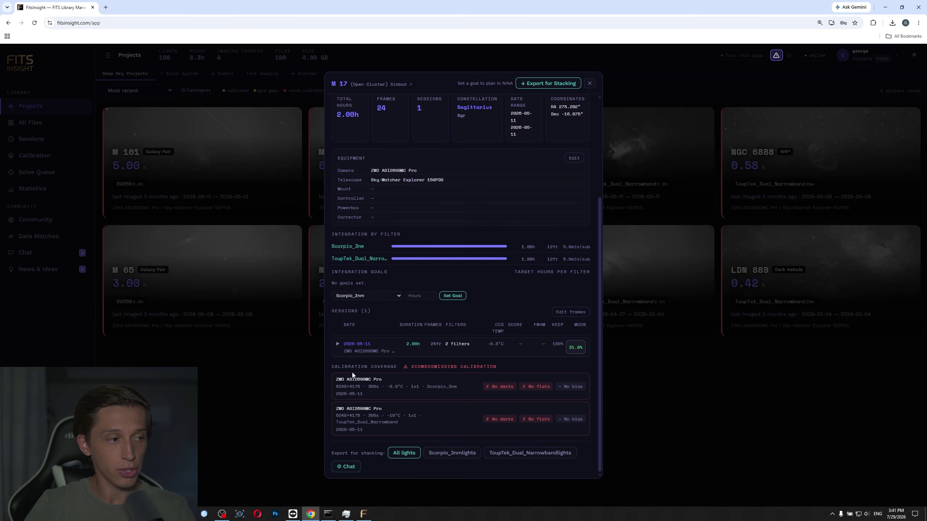
{"action": "left_click_drag", "start_coordinate": [407, 366], "coordinate": [502, 362]}
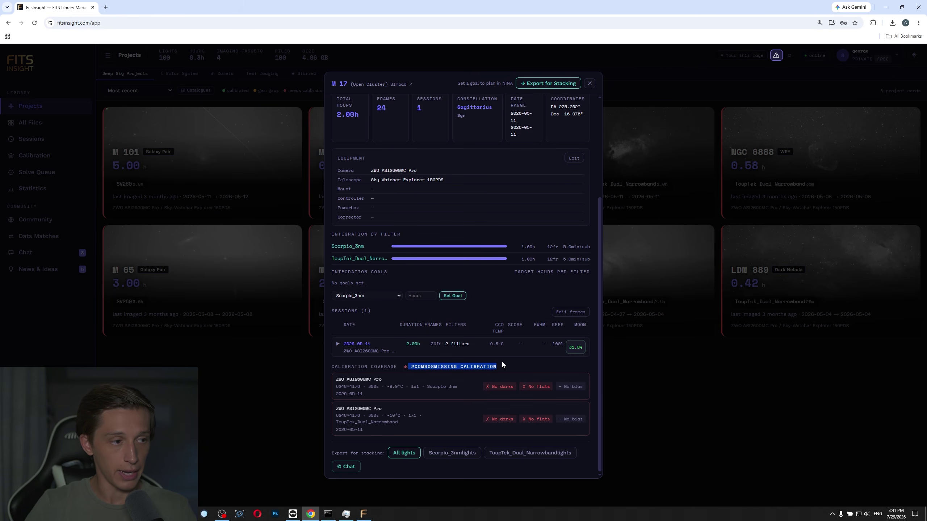
{"action": "left_click", "coordinate": [521, 365]}
{"action": "scroll", "coordinate": [523, 331], "scroll_direction": "up", "scroll_amount": 4}
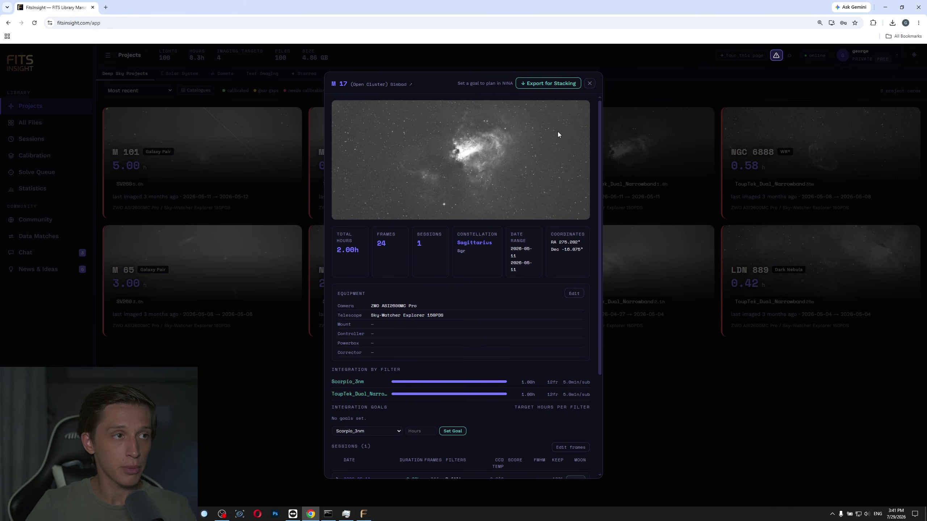
{"action": "left_click", "coordinate": [589, 83]}
Open the M 101 project details, scroll through them, and close them.
{"action": "left_click", "coordinate": [273, 181]}
{"action": "scroll", "coordinate": [526, 192], "scroll_direction": "down", "scroll_amount": 4}
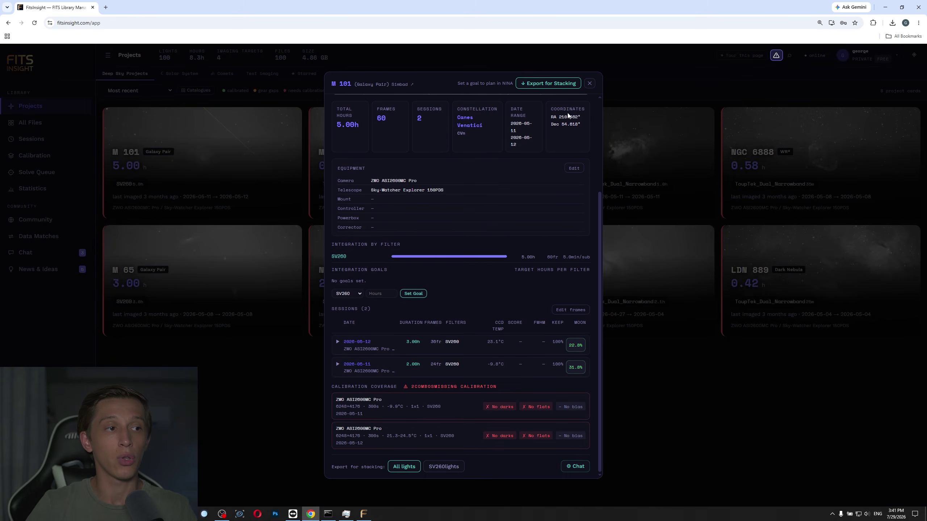
{"action": "left_click", "coordinate": [589, 84]}
{"action": "left_click", "coordinate": [363, 514]}
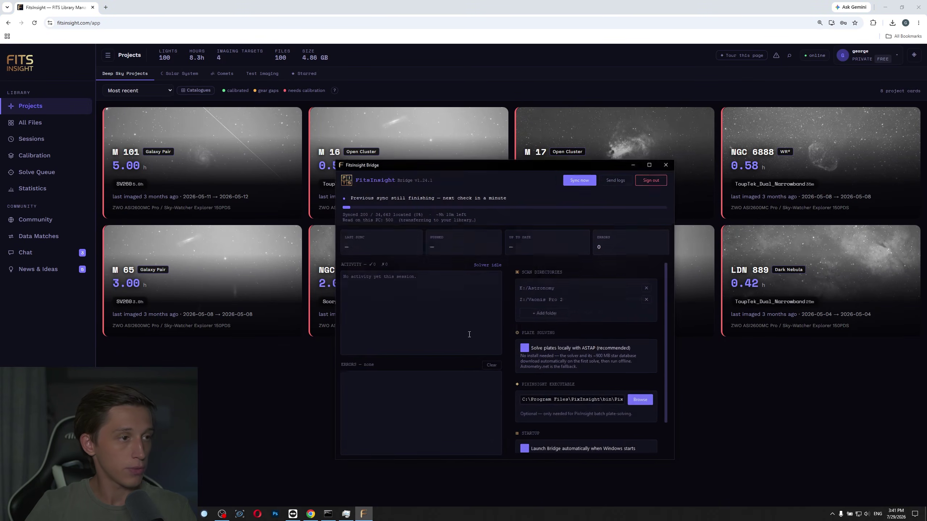
{"action": "left_click_drag", "start_coordinate": [498, 159], "coordinate": [493, 159]}
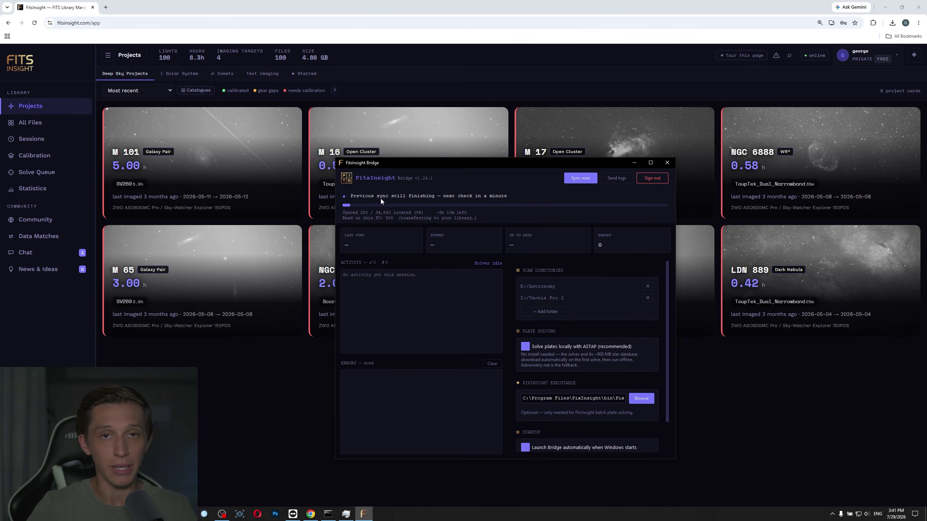
{"action": "left_click", "coordinate": [482, 71]}
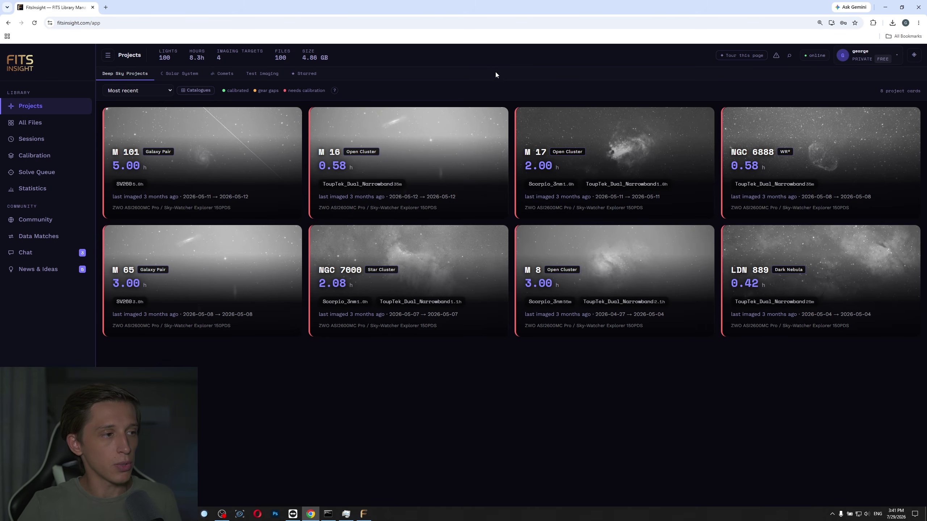
{"action": "mouse_move", "coordinate": [179, 153]}
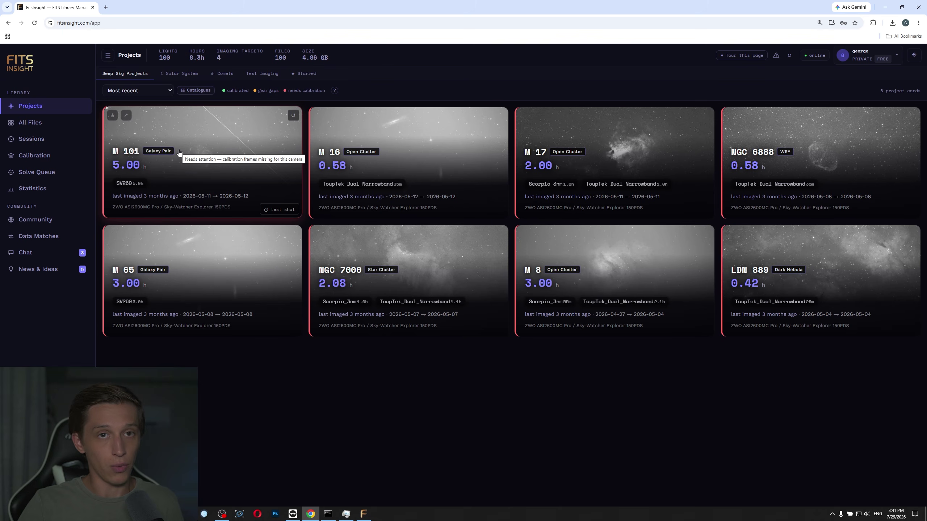
{"action": "left_click", "coordinate": [363, 514]}
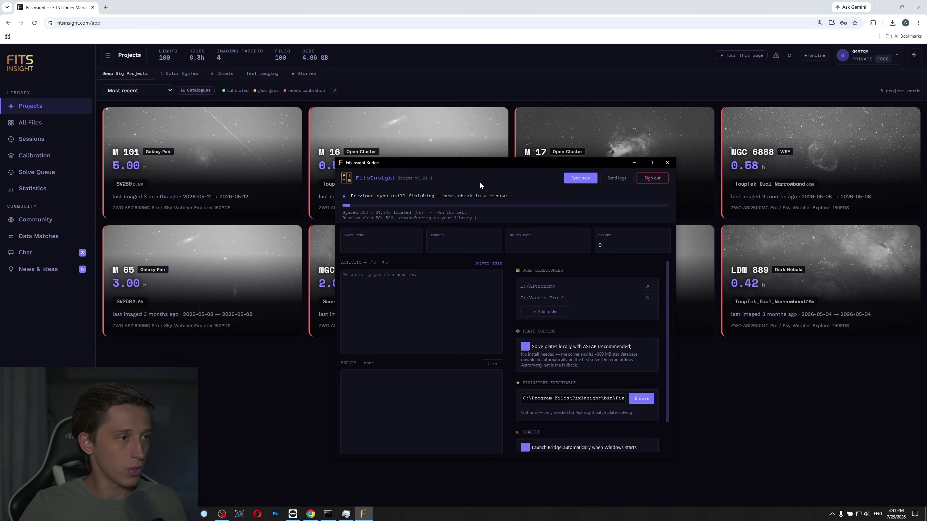
{"action": "mouse_move", "coordinate": [473, 168]}
{"action": "left_mouse_down"}
{"action": "mouse_move", "coordinate": [504, 167]}
{"action": "mouse_move", "coordinate": [477, 169]}
{"action": "left_mouse_up"}
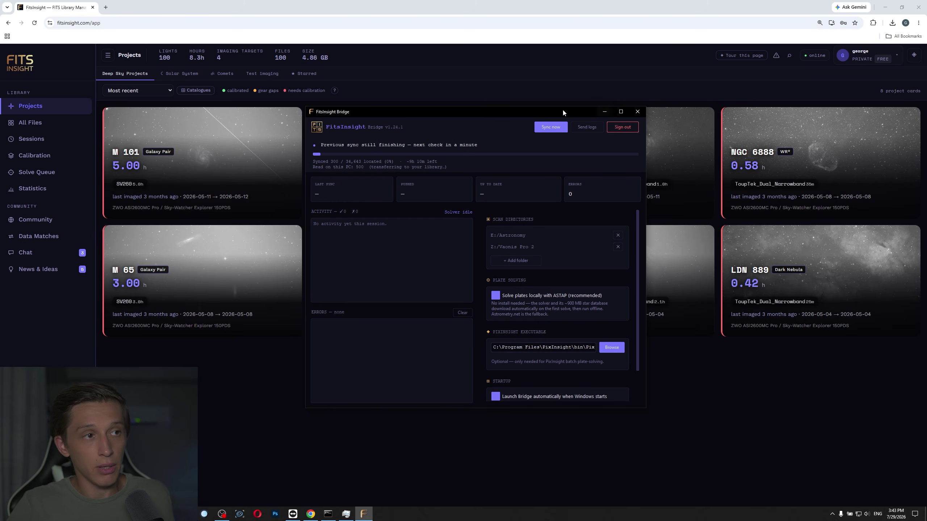
{"action": "left_click_drag", "start_coordinate": [562, 110], "coordinate": [523, 103]}
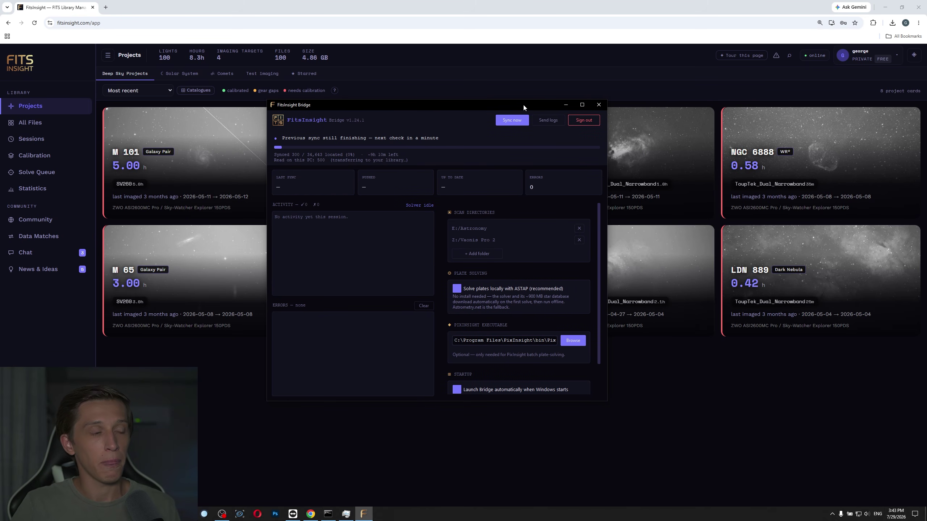
{"action": "left_click_drag", "start_coordinate": [459, 104], "coordinate": [294, 88]}
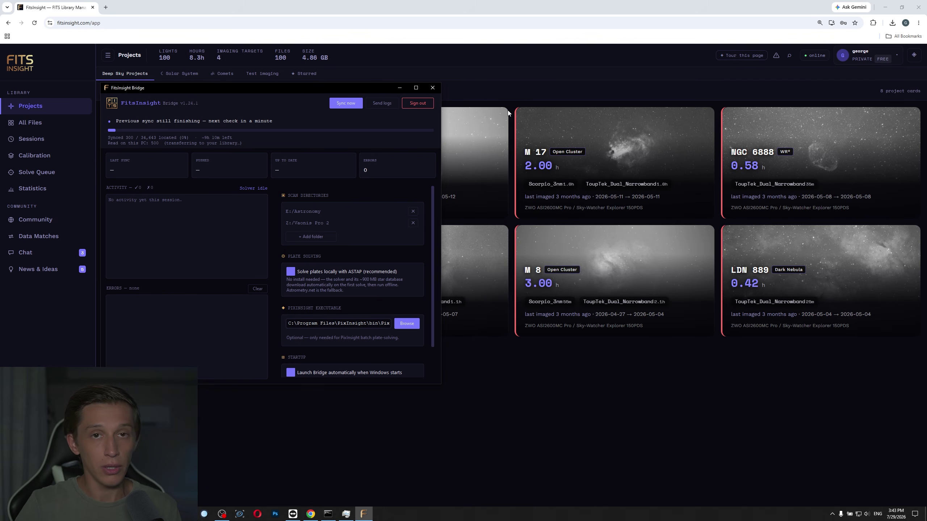
{"action": "left_click_drag", "start_coordinate": [291, 91], "coordinate": [505, 114]}
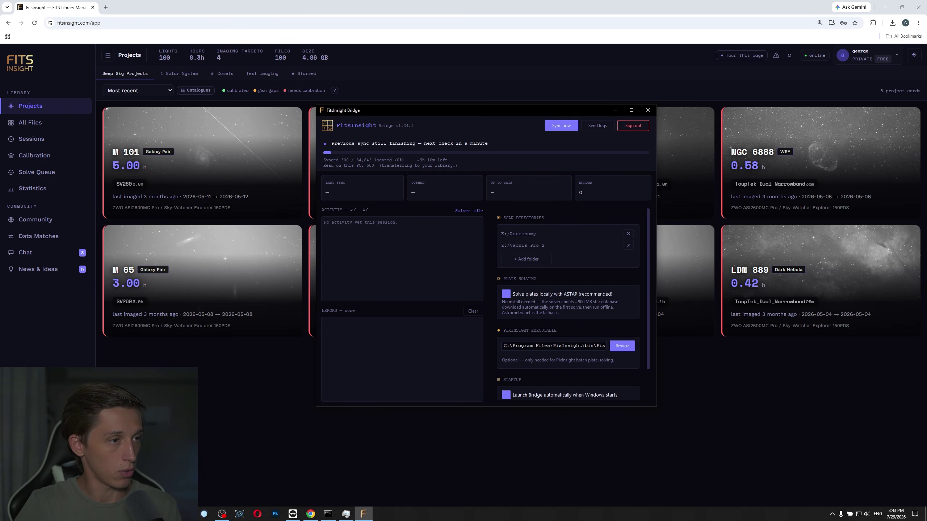
Open E:\Astronomy\200Q_2600MC in File Explorer to list its dated session folders.
{"action": "key", "text": "super+e"}
{"action": "left_click", "coordinate": [420, 382]}
{"action": "double_click", "coordinate": [467, 160]}
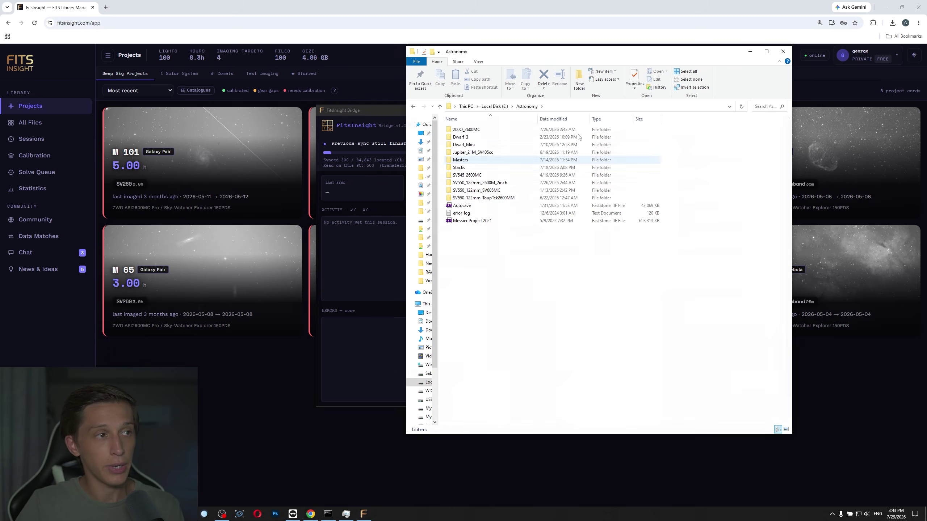
{"action": "left_click_drag", "start_coordinate": [557, 59], "coordinate": [548, 79]}
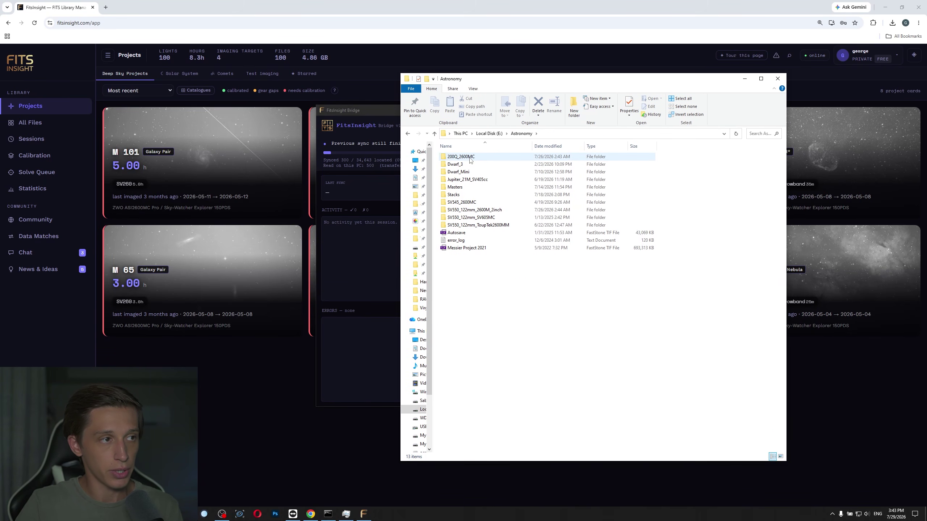
{"action": "left_click", "coordinate": [470, 158]}
{"action": "double_click", "coordinate": [470, 160]}
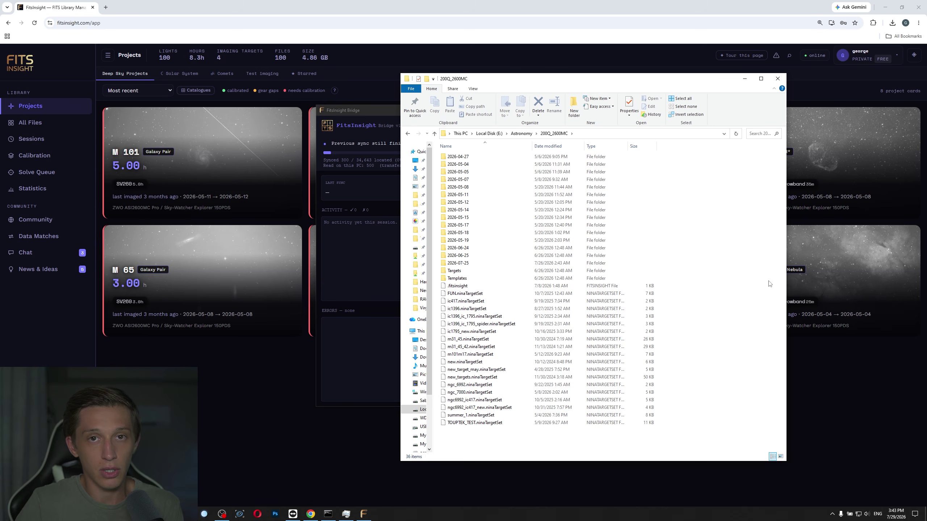
{"action": "mouse_move", "coordinate": [520, 266]}
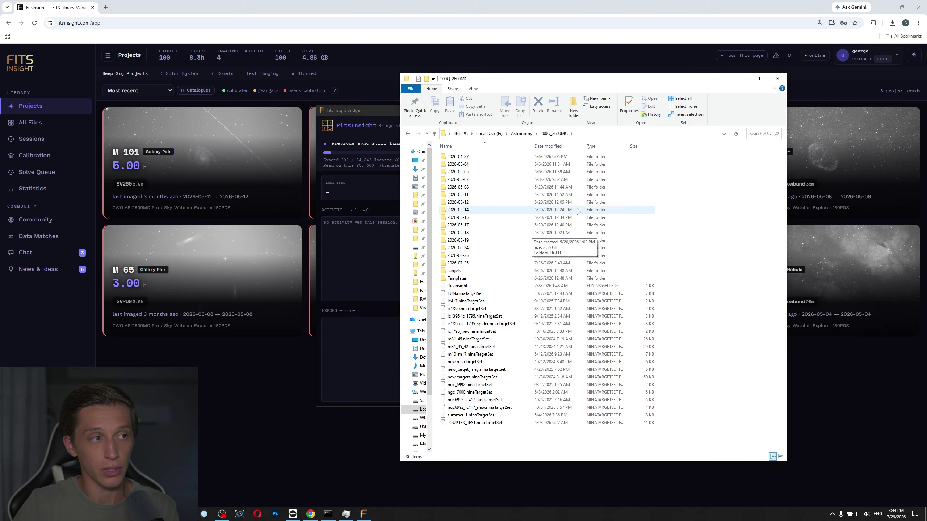
Return to the browser and reload Projects to show nine projects including IC 1318.
{"action": "left_click", "coordinate": [381, 109]}
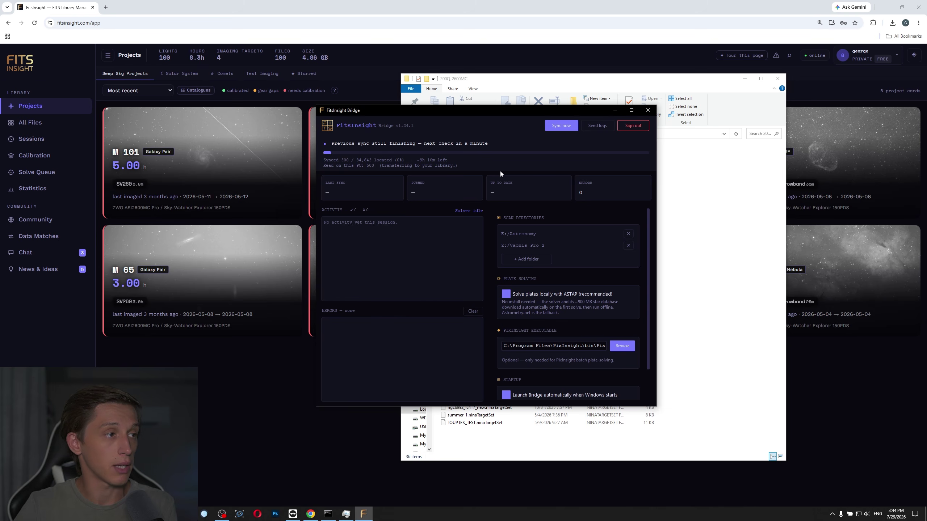
{"action": "left_click", "coordinate": [380, 92]}
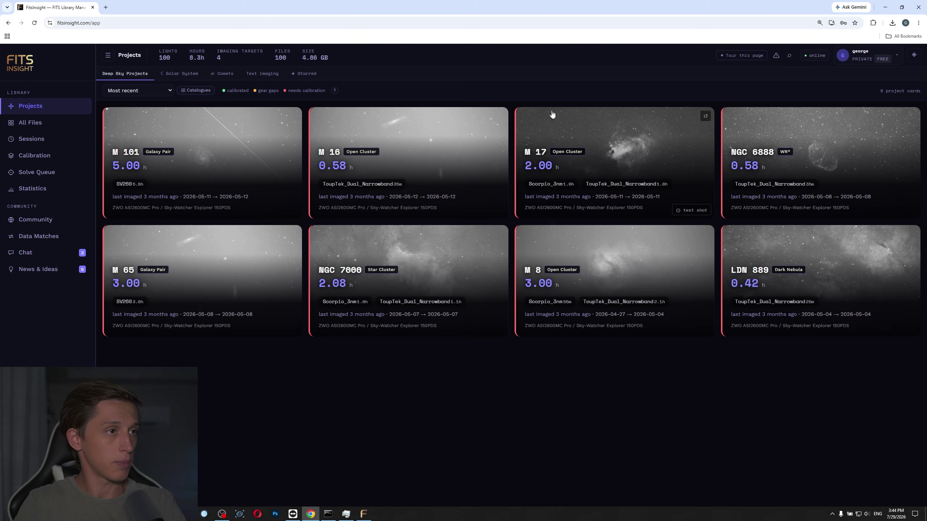
{"action": "key", "text": "F5"}
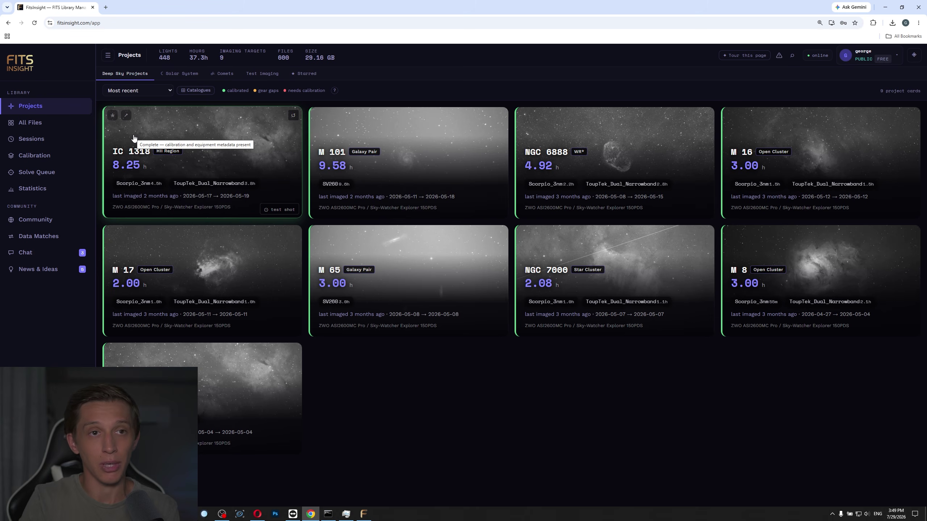
Read recent #general chat messages, then move to the News & Ideas section.
{"action": "left_click", "coordinate": [26, 253]}
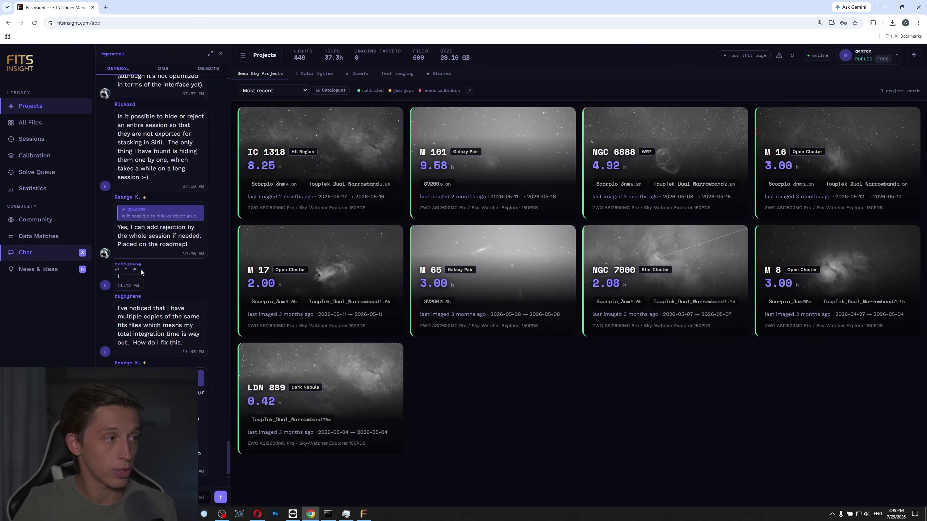
{"action": "scroll", "coordinate": [160, 265], "scroll_direction": "up", "scroll_amount": 15}
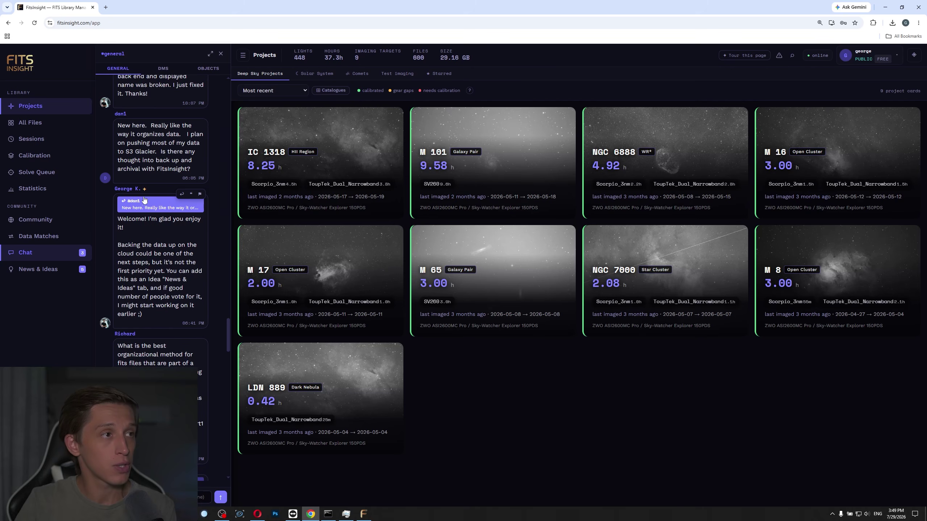
{"action": "scroll", "coordinate": [141, 172], "scroll_direction": "down", "scroll_amount": 8}
{"action": "scroll", "coordinate": [142, 172], "scroll_direction": "down", "scroll_amount": 10}
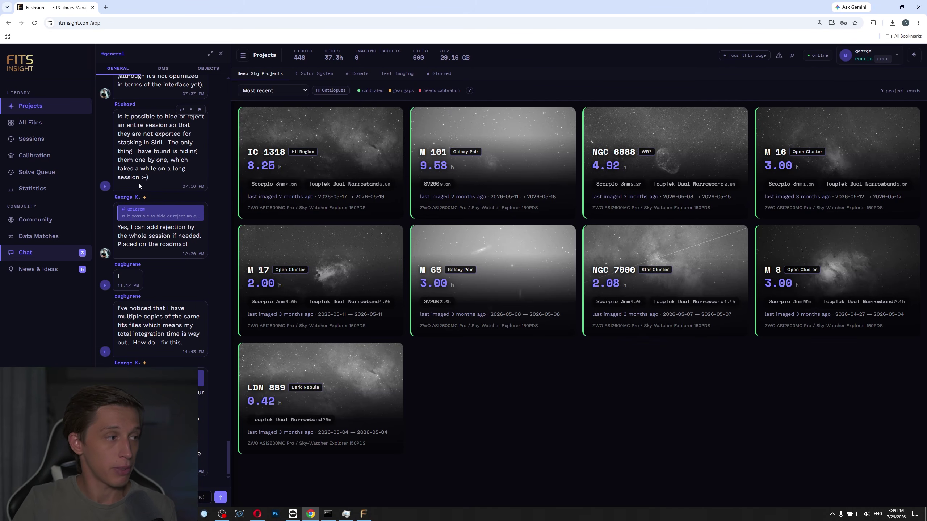
{"action": "left_click", "coordinate": [45, 269]}
Show the Roadmap's building, planned and shipped lists and close the chat panel.
{"action": "left_click", "coordinate": [248, 74]}
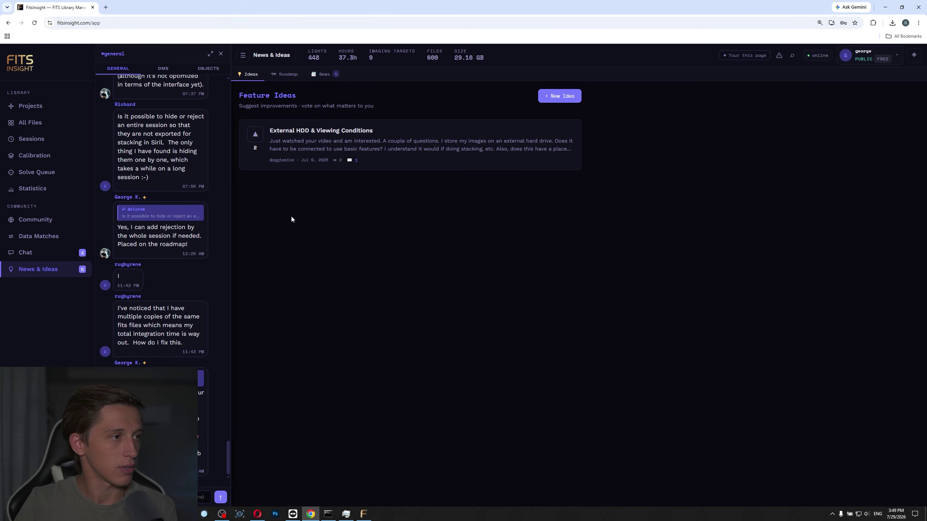
{"action": "left_click", "coordinate": [284, 76]}
{"action": "scroll", "coordinate": [325, 190], "scroll_direction": "down", "scroll_amount": 4}
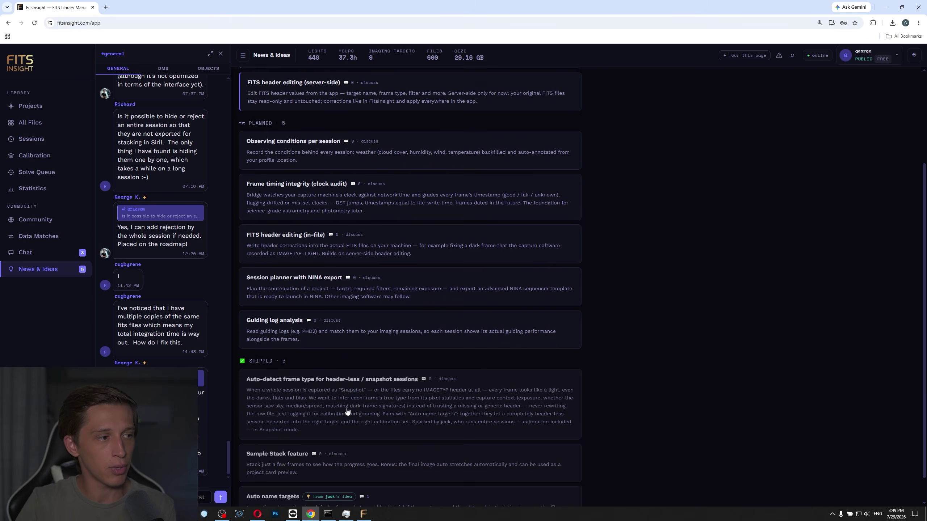
{"action": "scroll", "coordinate": [343, 356], "scroll_direction": "up", "scroll_amount": 4}
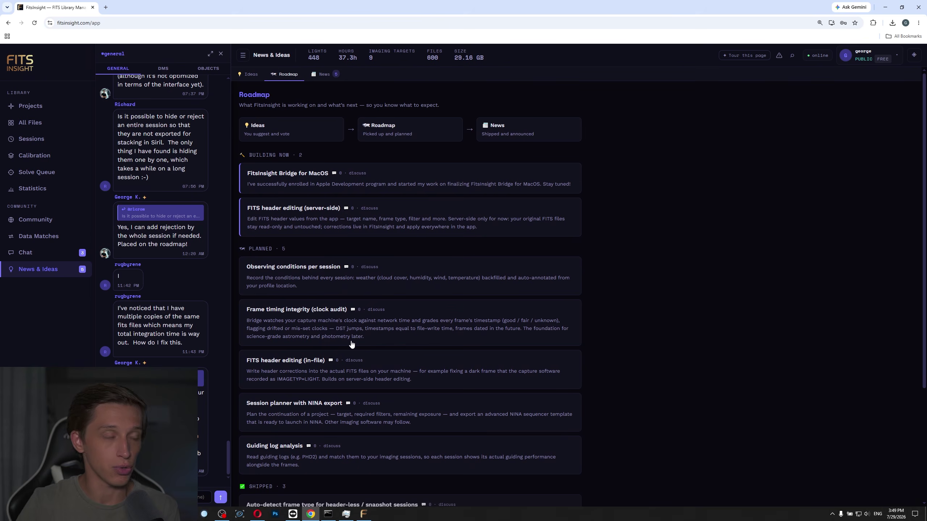
{"action": "left_click", "coordinate": [221, 54]}
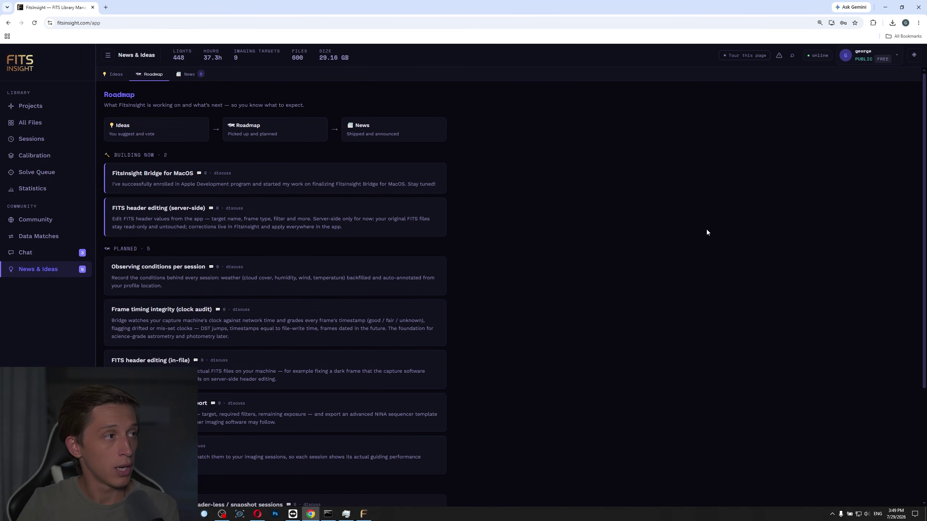